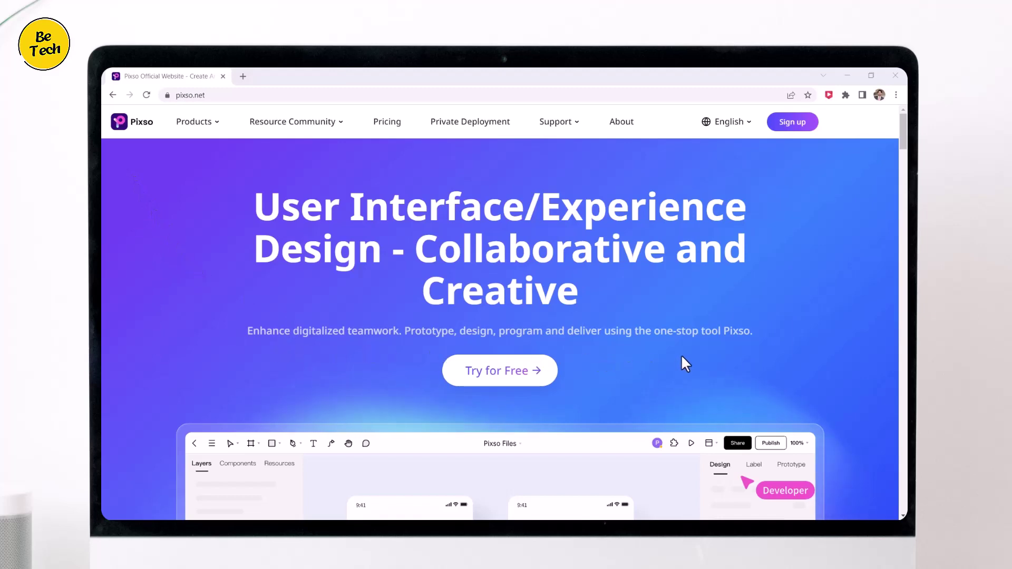
{"action": "scroll", "coordinate": [687, 349], "scroll_direction": "down", "scroll_amount": 3}
{"action": "scroll", "coordinate": [688, 348], "scroll_direction": "down", "scroll_amount": 3}
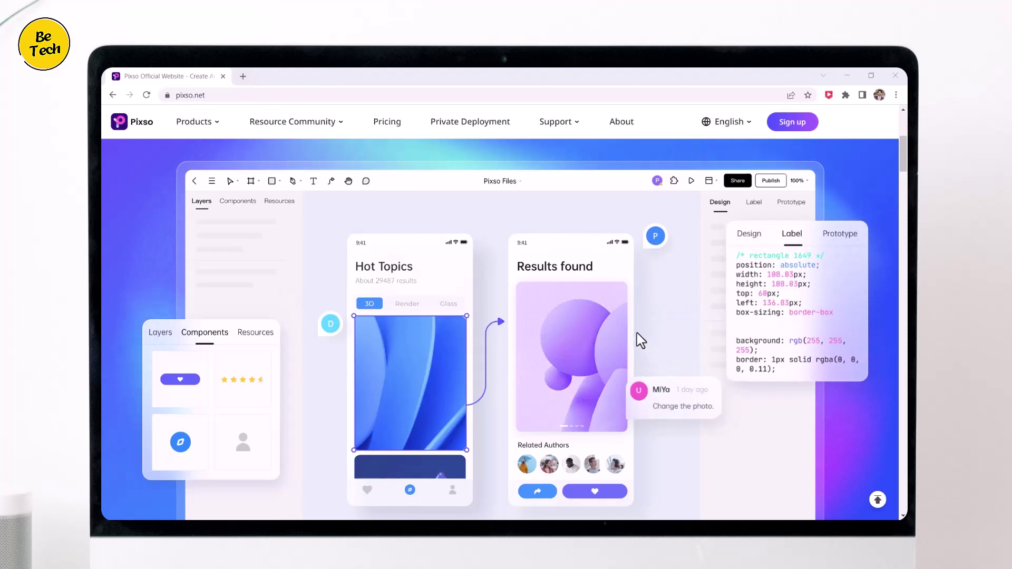
{"action": "scroll", "coordinate": [641, 340], "scroll_direction": "down", "scroll_amount": 3}
{"action": "scroll", "coordinate": [640, 340], "scroll_direction": "down", "scroll_amount": 3}
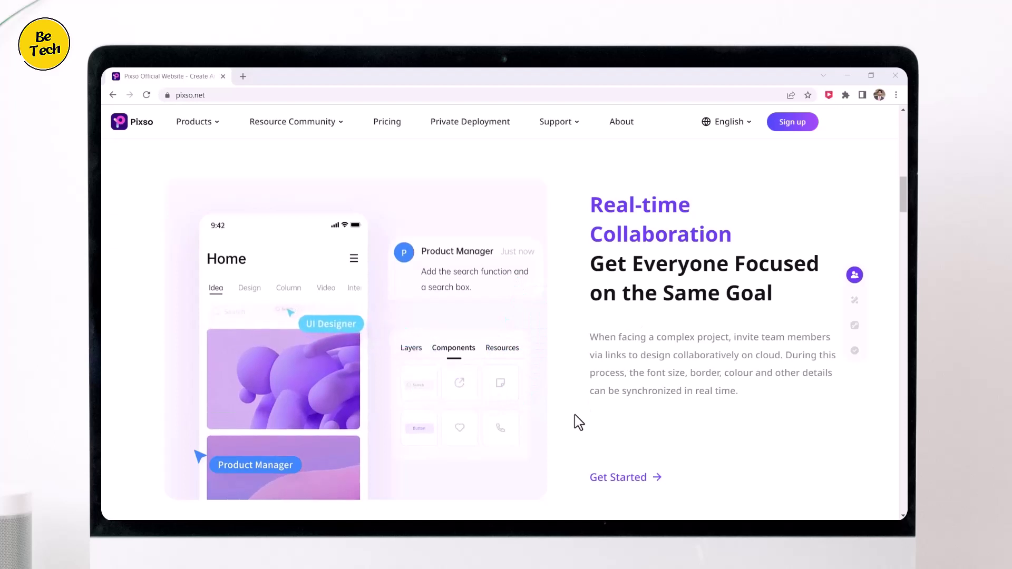
{"action": "scroll", "coordinate": [578, 421], "scroll_direction": "down", "scroll_amount": 3}
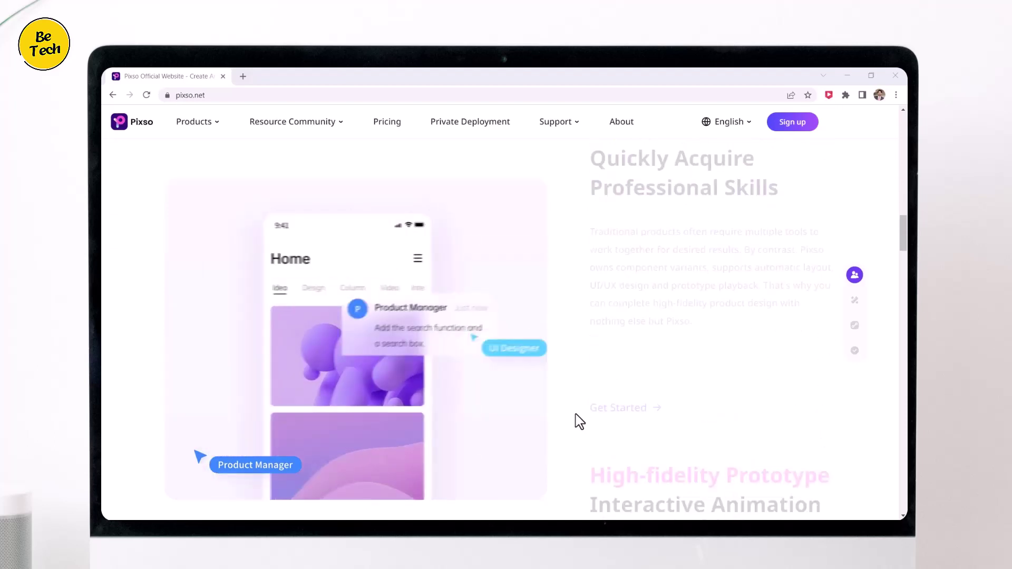
{"action": "scroll", "coordinate": [578, 422], "scroll_direction": "down", "scroll_amount": 1}
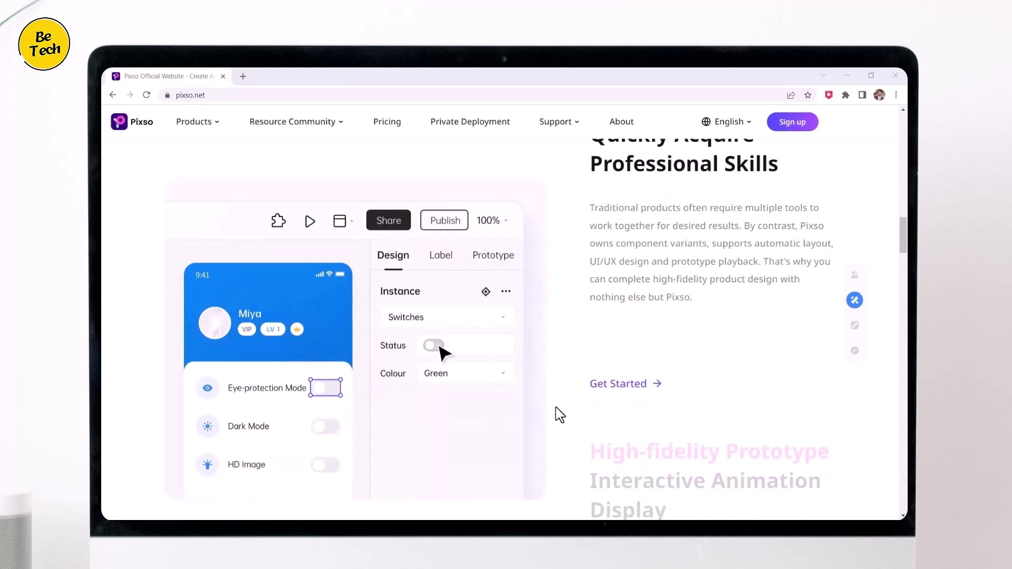
{"action": "scroll", "coordinate": [560, 415], "scroll_direction": "down", "scroll_amount": 3}
{"action": "scroll", "coordinate": [559, 415], "scroll_direction": "down", "scroll_amount": 2}
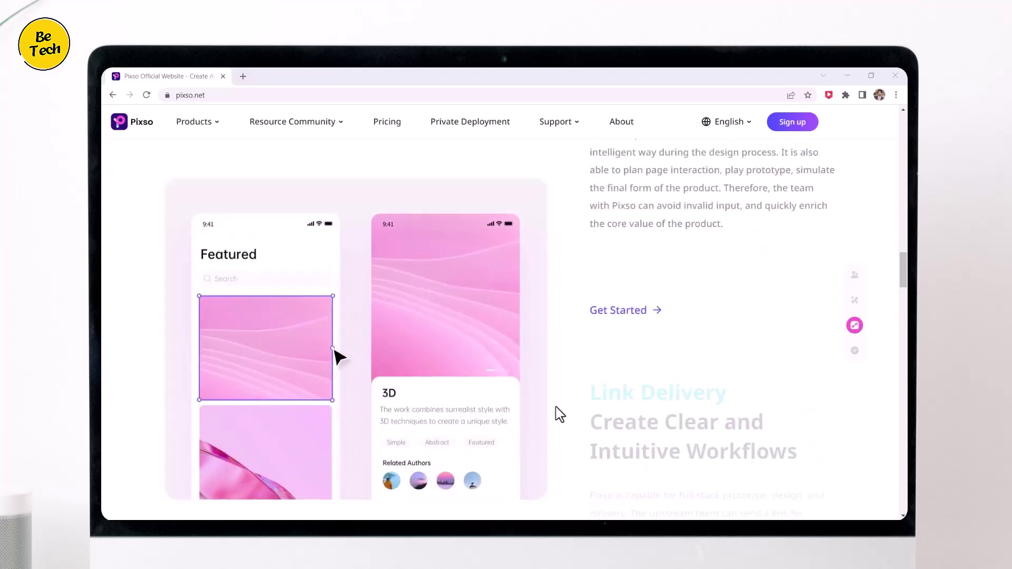
{"action": "scroll", "coordinate": [560, 415], "scroll_direction": "down", "scroll_amount": 5}
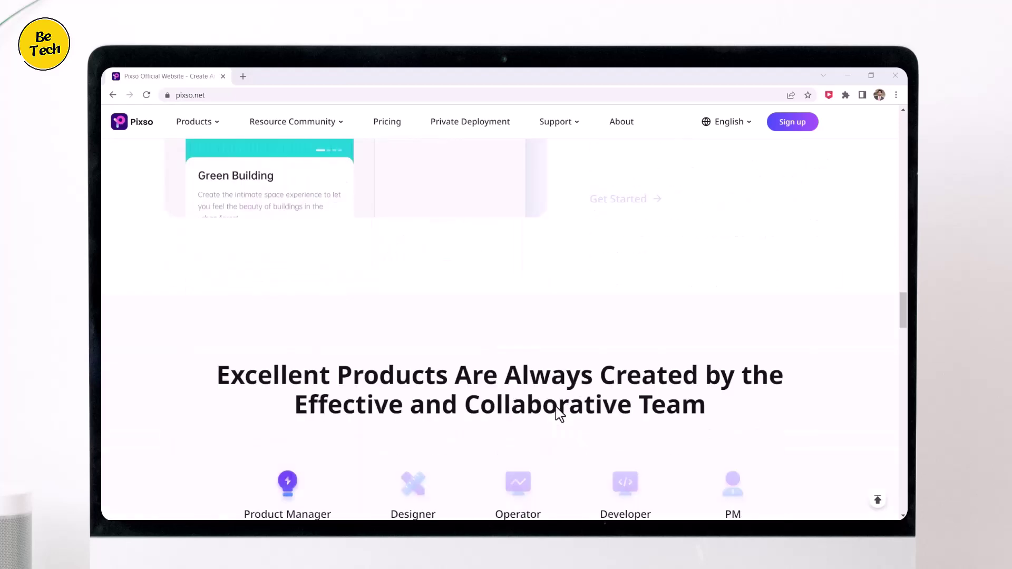
{"action": "scroll", "coordinate": [560, 415], "scroll_direction": "down", "scroll_amount": 3}
{"action": "scroll", "coordinate": [560, 415], "scroll_direction": "down", "scroll_amount": 3}
{"action": "scroll", "coordinate": [560, 416], "scroll_direction": "down", "scroll_amount": 2}
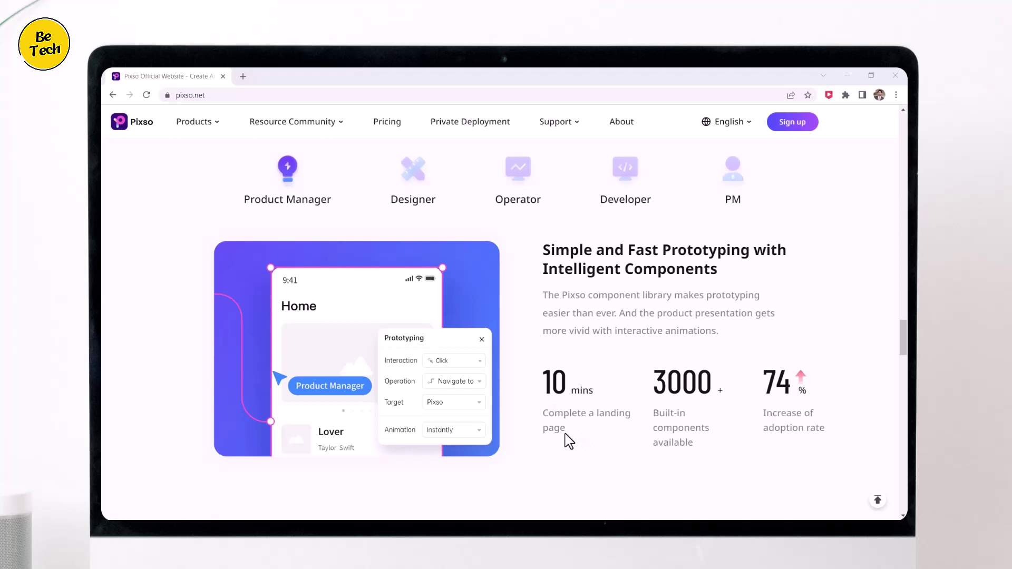
{"action": "scroll", "coordinate": [568, 440], "scroll_direction": "down", "scroll_amount": 4}
{"action": "scroll", "coordinate": [567, 440], "scroll_direction": "down", "scroll_amount": 4}
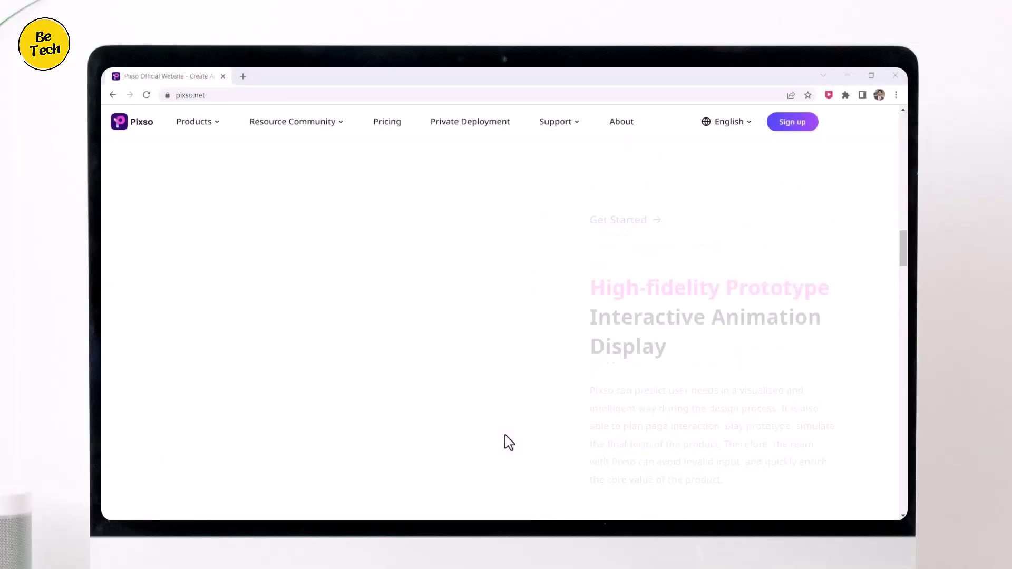
{"action": "scroll", "coordinate": [509, 441], "scroll_direction": "up", "scroll_amount": 10}
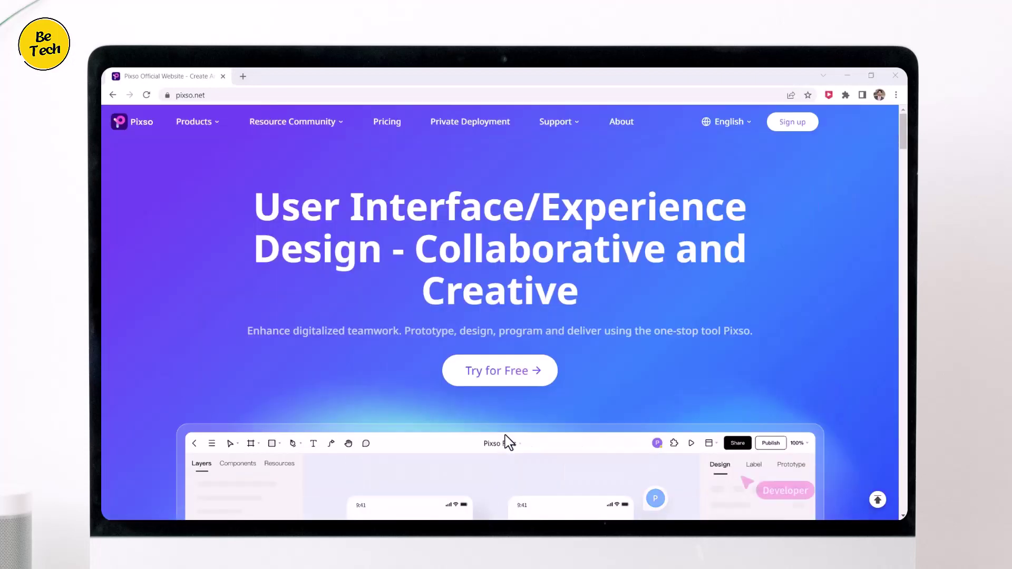
Check the workspace dashboard and file import options, then open the community design-resources page
{"action": "left_click", "coordinate": [517, 372]}
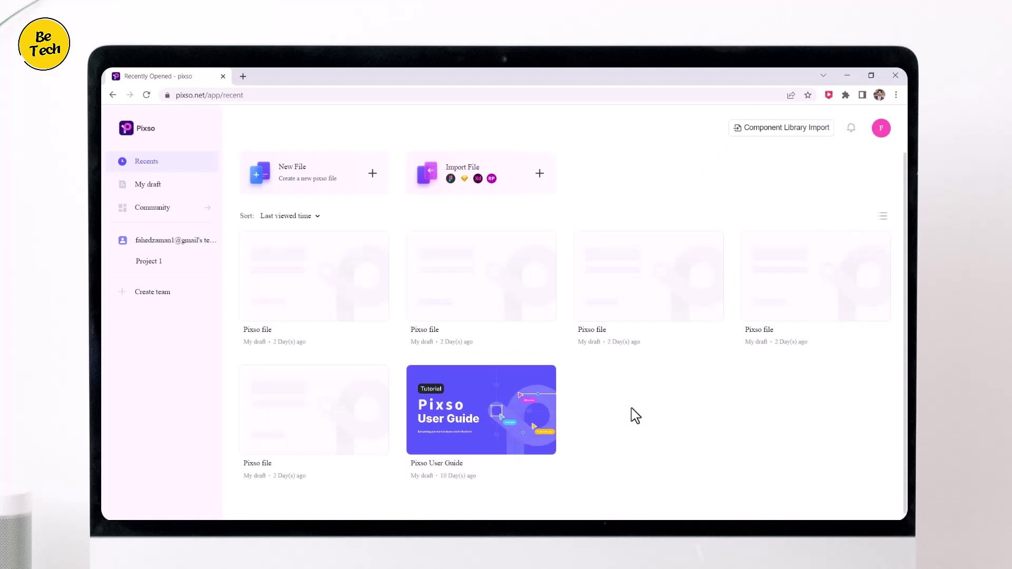
{"action": "left_click", "coordinate": [538, 176]}
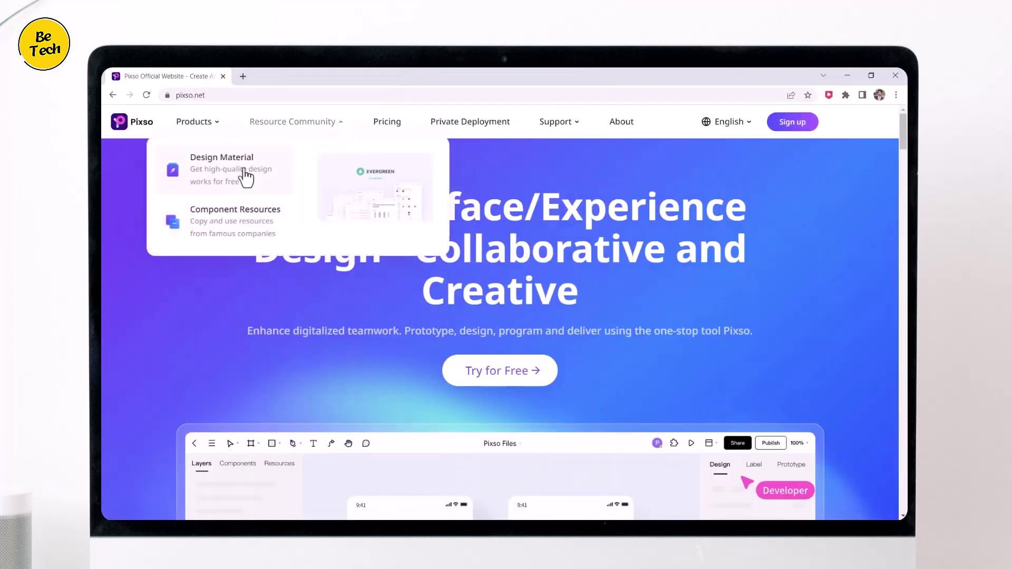
{"action": "left_click", "coordinate": [237, 170]}
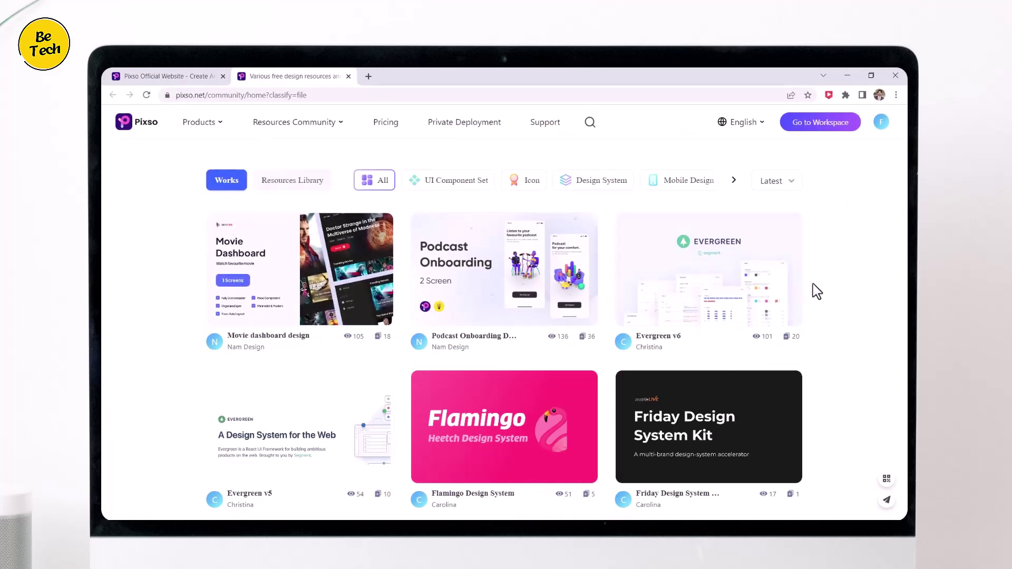
{"action": "scroll", "coordinate": [838, 301], "scroll_direction": "down", "scroll_amount": 3}
{"action": "scroll", "coordinate": [837, 301], "scroll_direction": "down", "scroll_amount": 3}
{"action": "scroll", "coordinate": [838, 301], "scroll_direction": "down", "scroll_amount": 2}
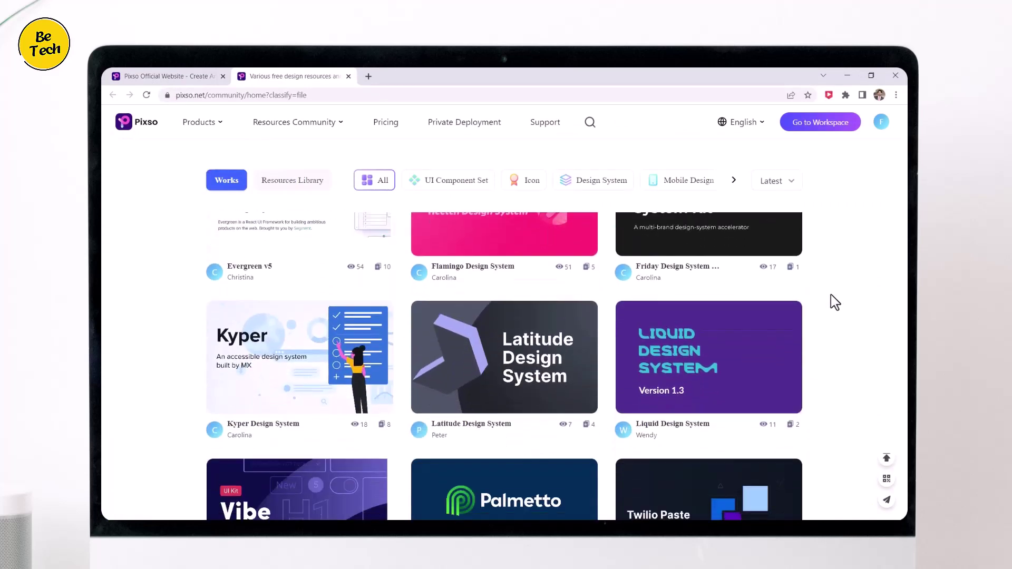
{"action": "scroll", "coordinate": [835, 302], "scroll_direction": "down", "scroll_amount": 2}
{"action": "scroll", "coordinate": [835, 303], "scroll_direction": "down", "scroll_amount": 2}
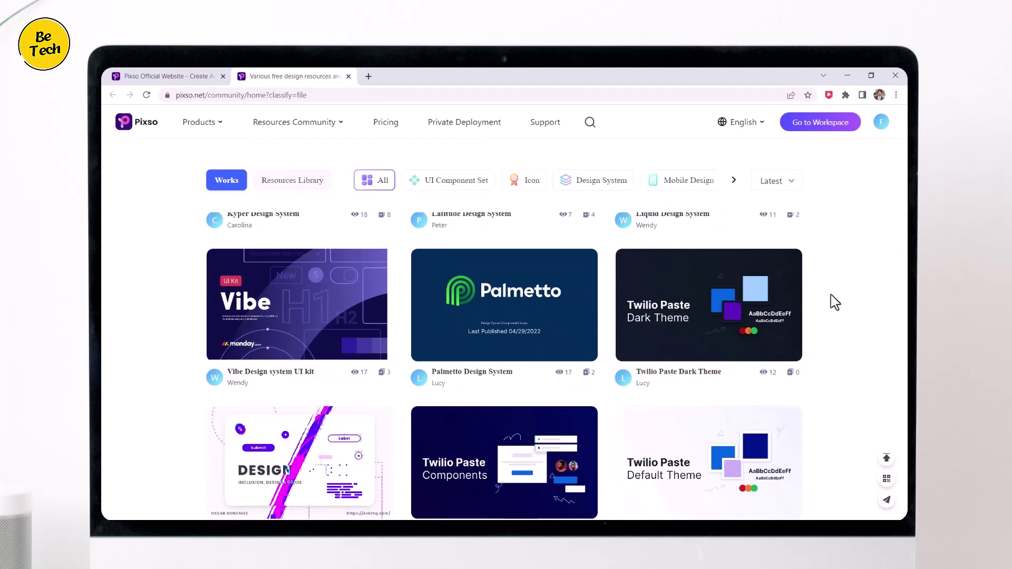
{"action": "scroll", "coordinate": [835, 302], "scroll_direction": "down", "scroll_amount": 2}
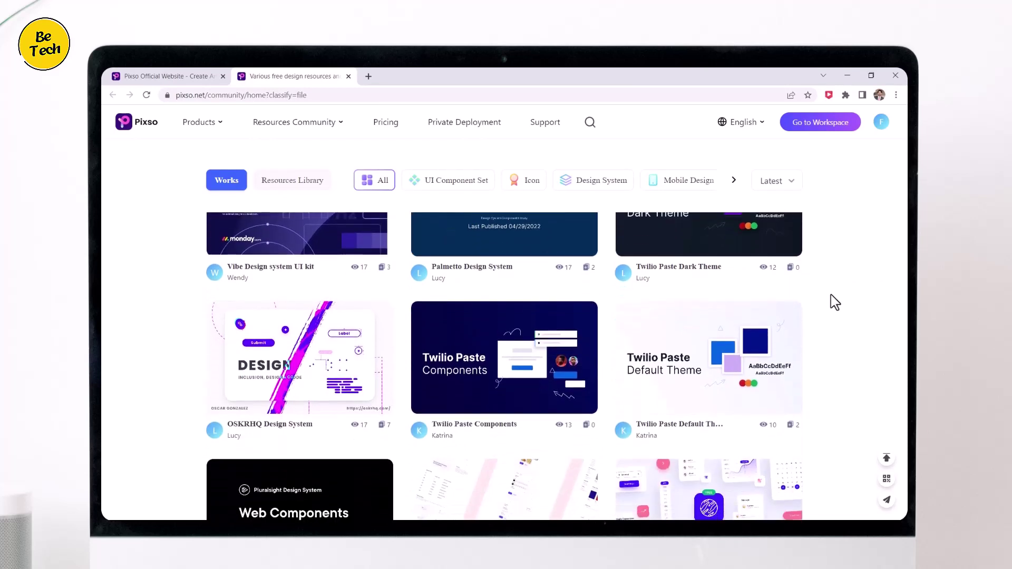
{"action": "scroll", "coordinate": [716, 283], "scroll_direction": "down", "scroll_amount": 2}
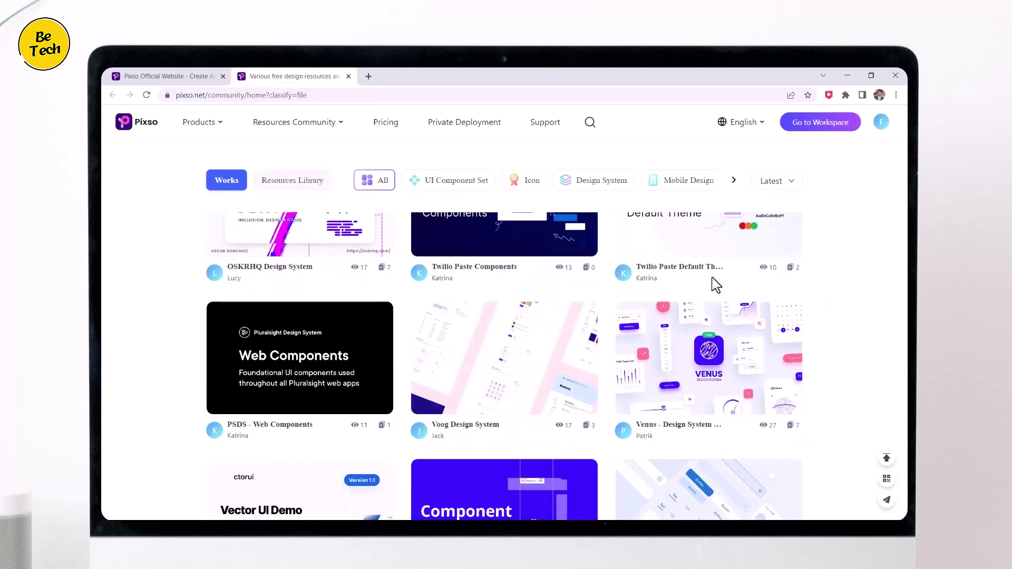
Open the Venus - Design System resource page from the free community works
{"action": "left_click", "coordinate": [708, 356]}
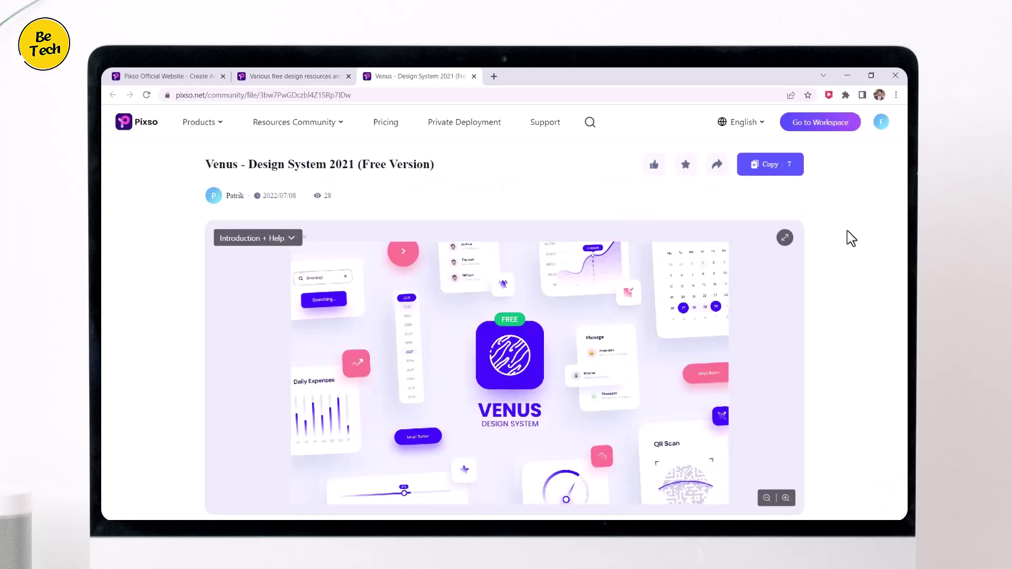
{"action": "scroll", "coordinate": [851, 238], "scroll_direction": "down", "scroll_amount": 1}
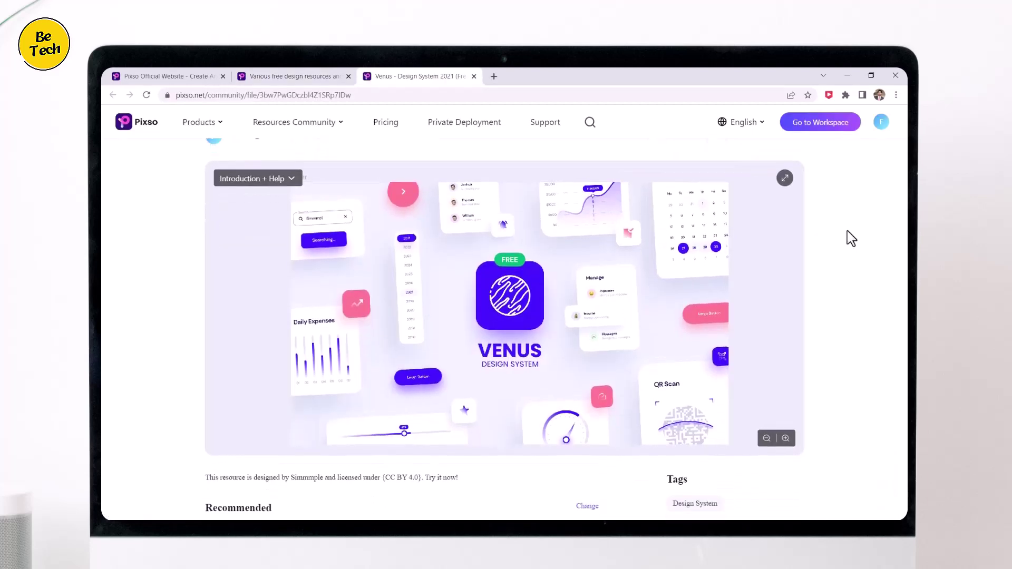
{"action": "scroll", "coordinate": [850, 237], "scroll_direction": "down", "scroll_amount": 2}
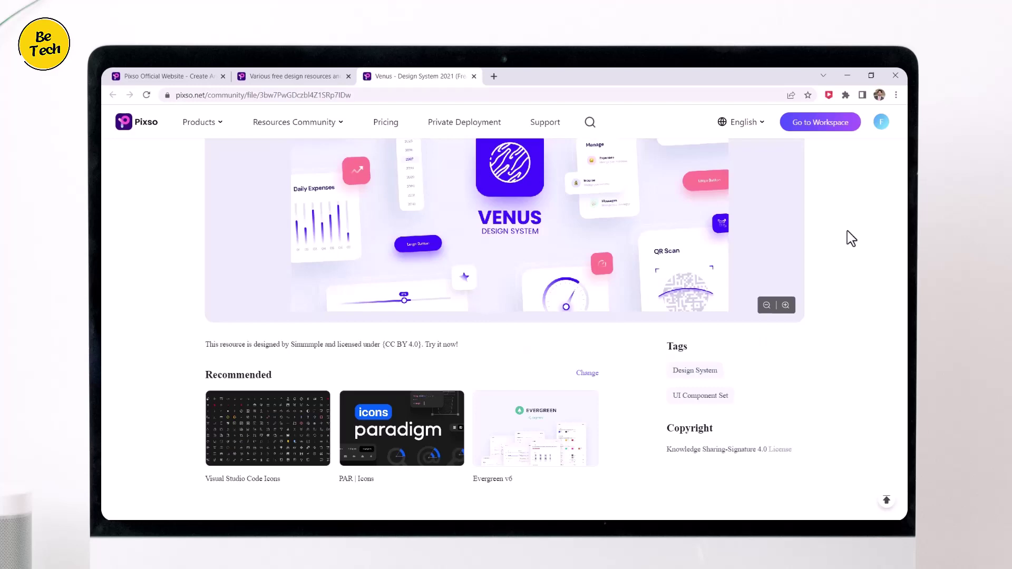
{"action": "scroll", "coordinate": [850, 238], "scroll_direction": "up", "scroll_amount": 3}
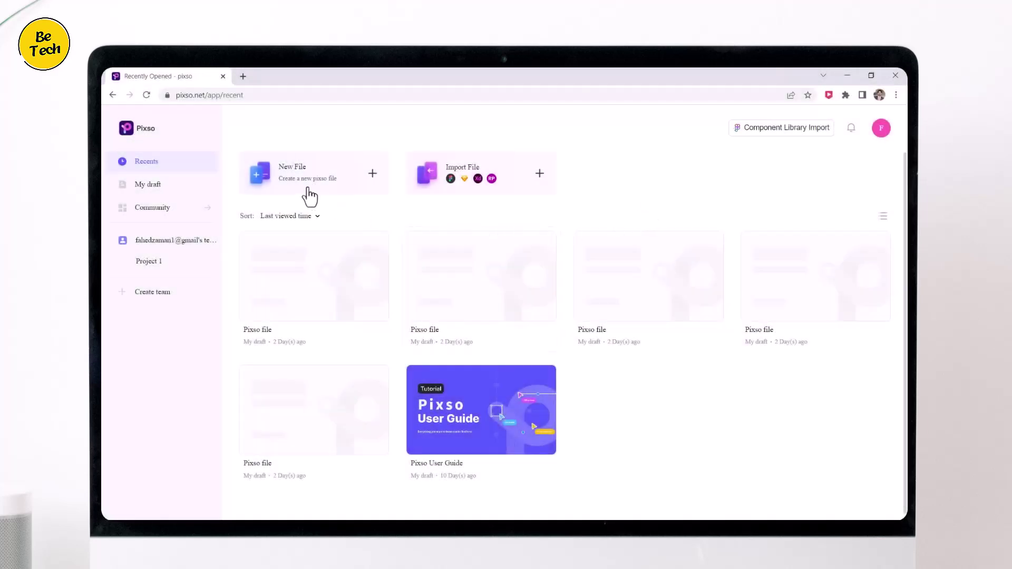
Create a new file with a 1024×1024 Webpage frame, then check the shape and creation-tool lists
{"action": "left_click", "coordinate": [310, 191]}
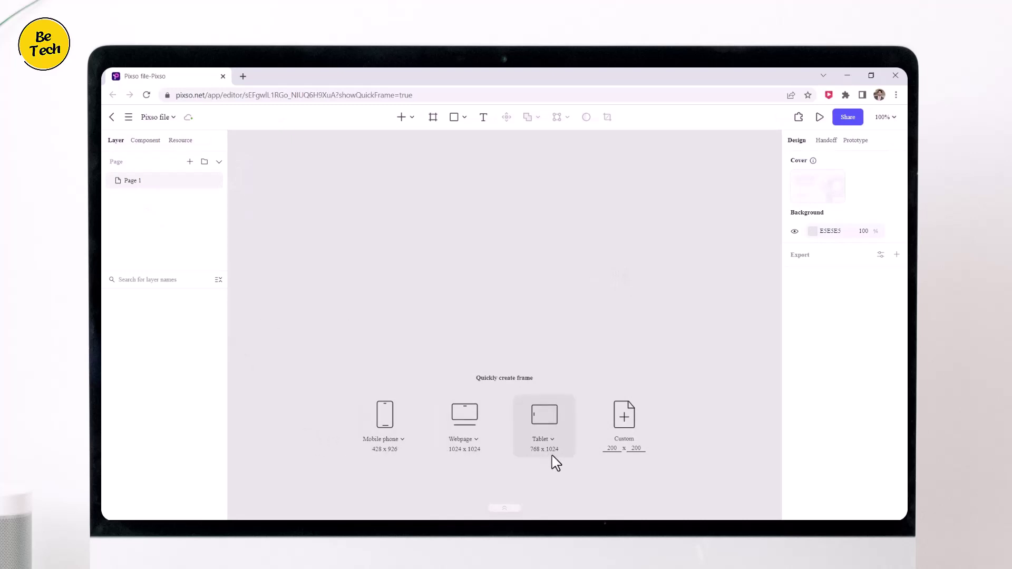
{"action": "left_click", "coordinate": [470, 432]}
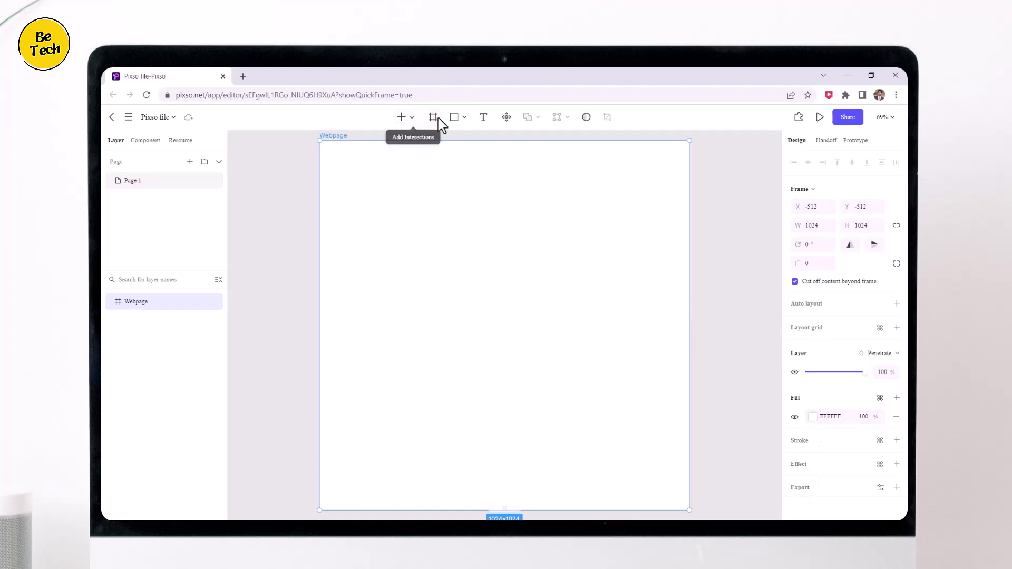
{"action": "left_click", "coordinate": [464, 119]}
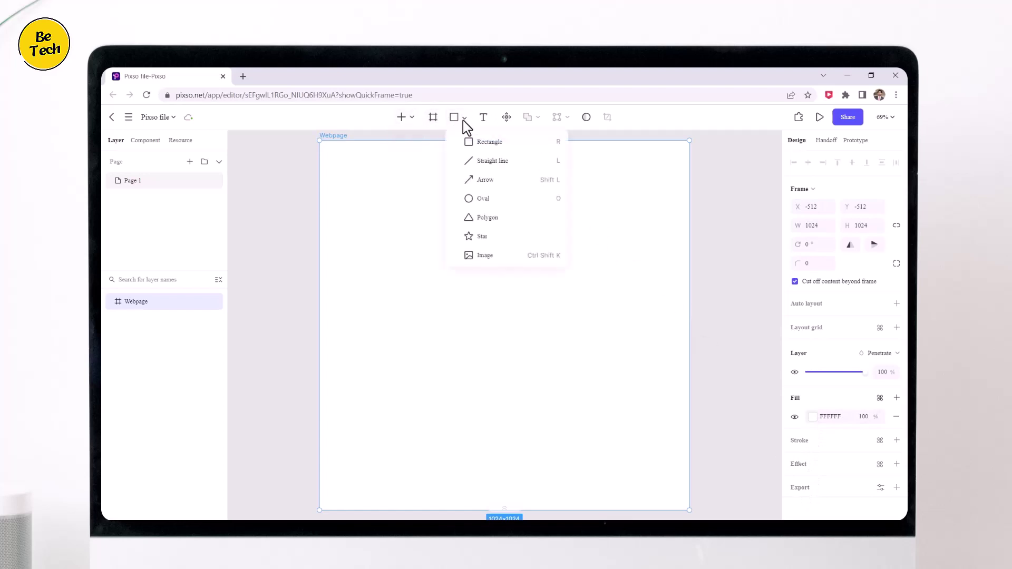
{"action": "left_click", "coordinate": [414, 119]}
{"action": "left_click", "coordinate": [412, 118]}
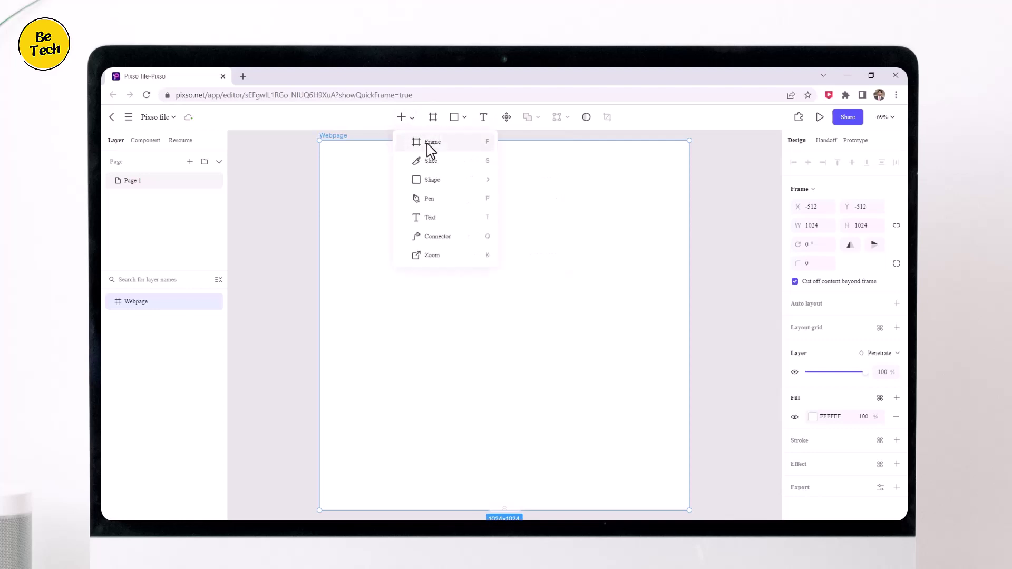
{"action": "left_click", "coordinate": [579, 257]}
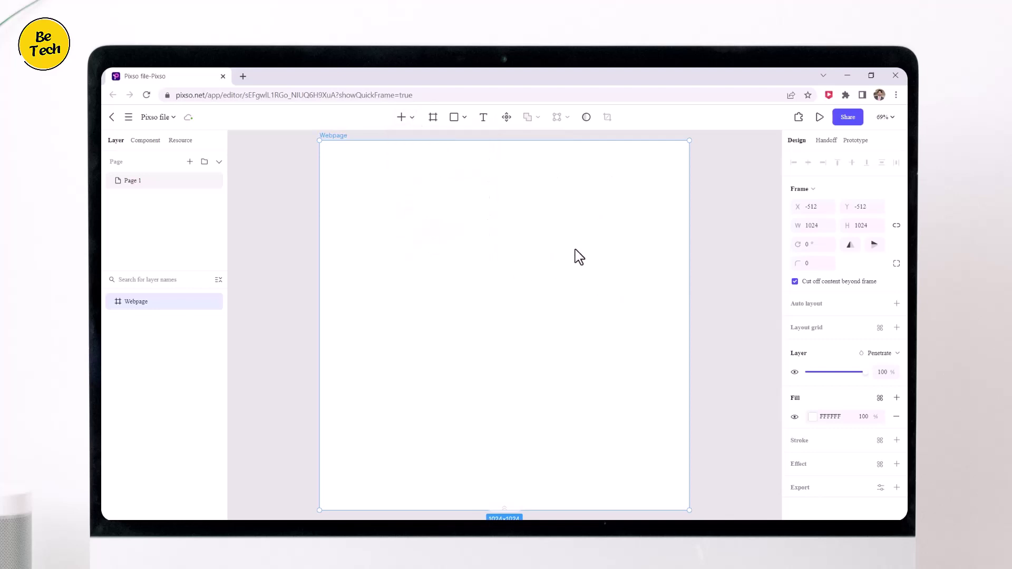
Change the Webpage frame's fill from white to dark charcoal 292A2F
{"action": "left_click", "coordinate": [813, 417]}
{"action": "left_click", "coordinate": [688, 369]}
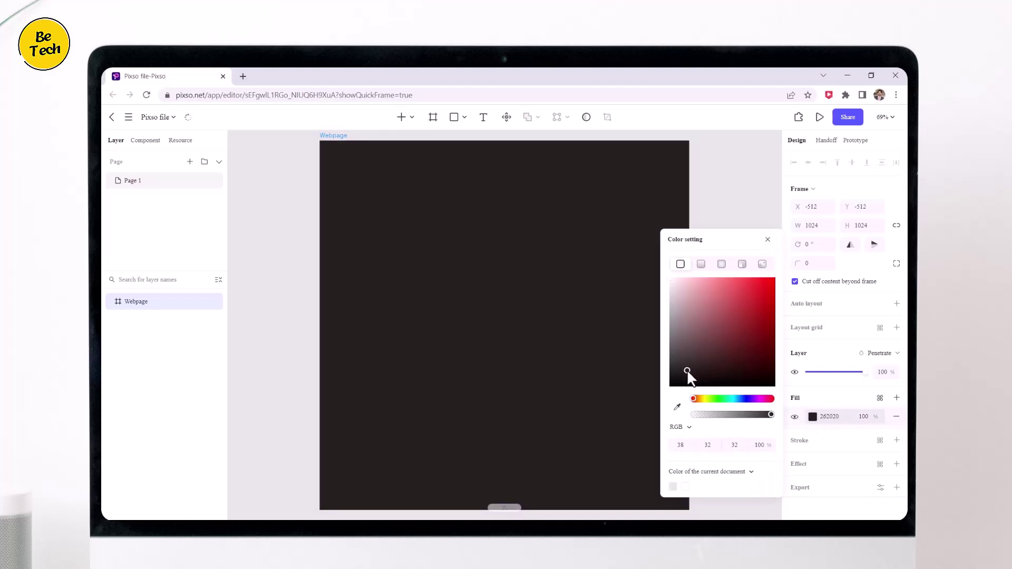
{"action": "left_click", "coordinate": [744, 401]}
{"action": "left_click", "coordinate": [686, 374]}
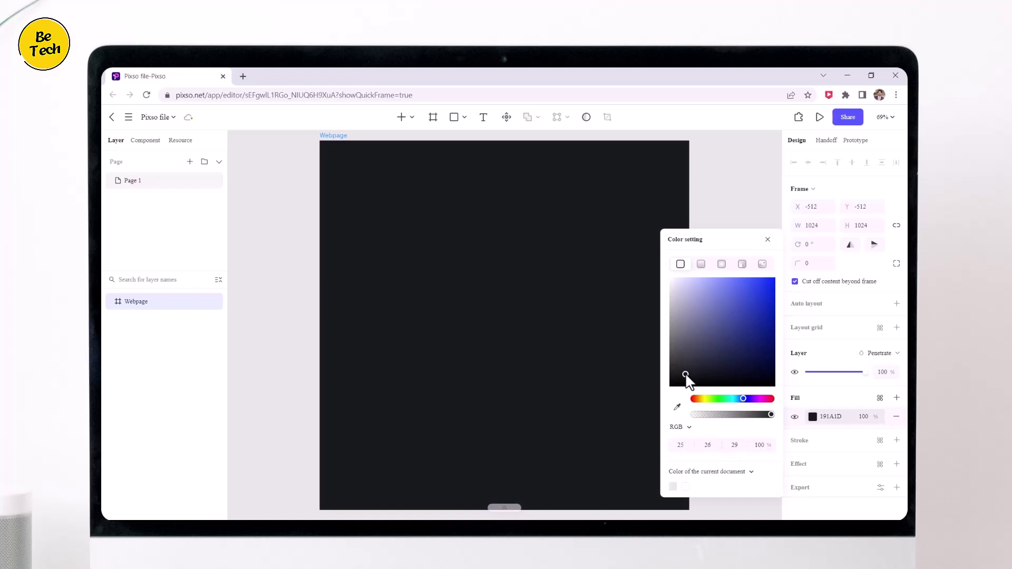
{"action": "left_click", "coordinate": [681, 367]}
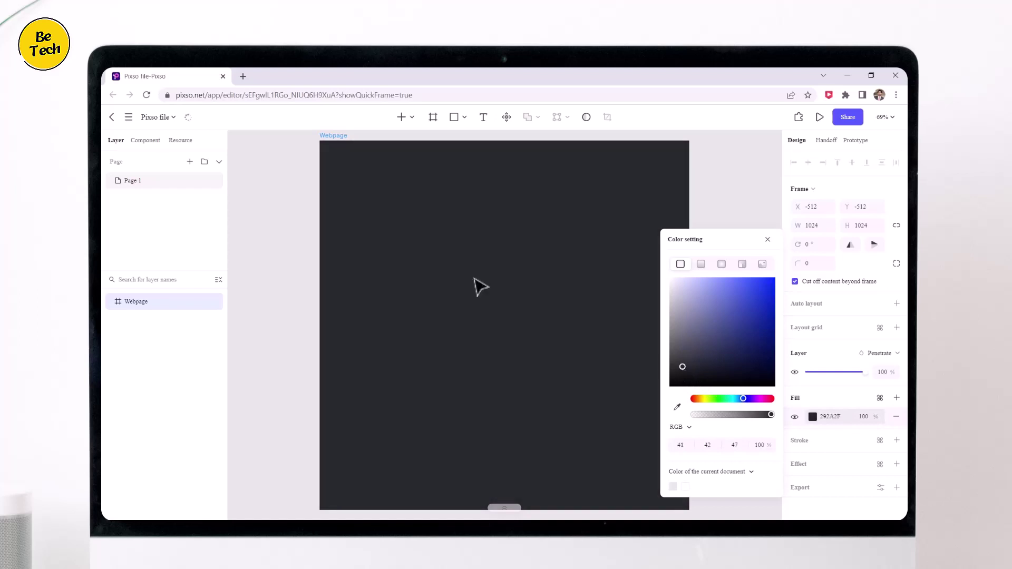
{"action": "left_click", "coordinate": [313, 246]}
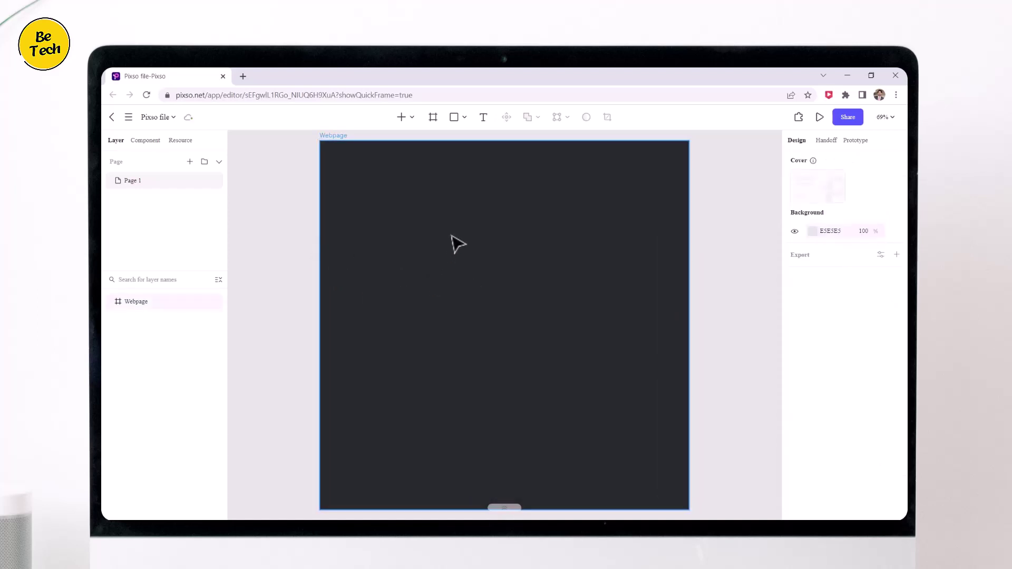
Draw a polygon in the frame's upper left and make it a four-sided diamond
{"action": "left_click", "coordinate": [466, 118]}
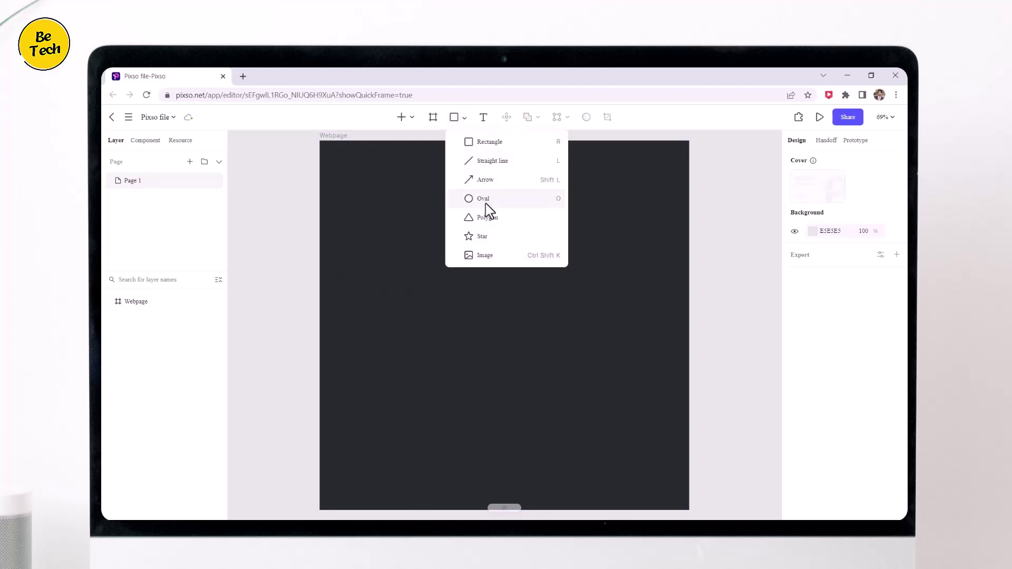
{"action": "left_click", "coordinate": [484, 219]}
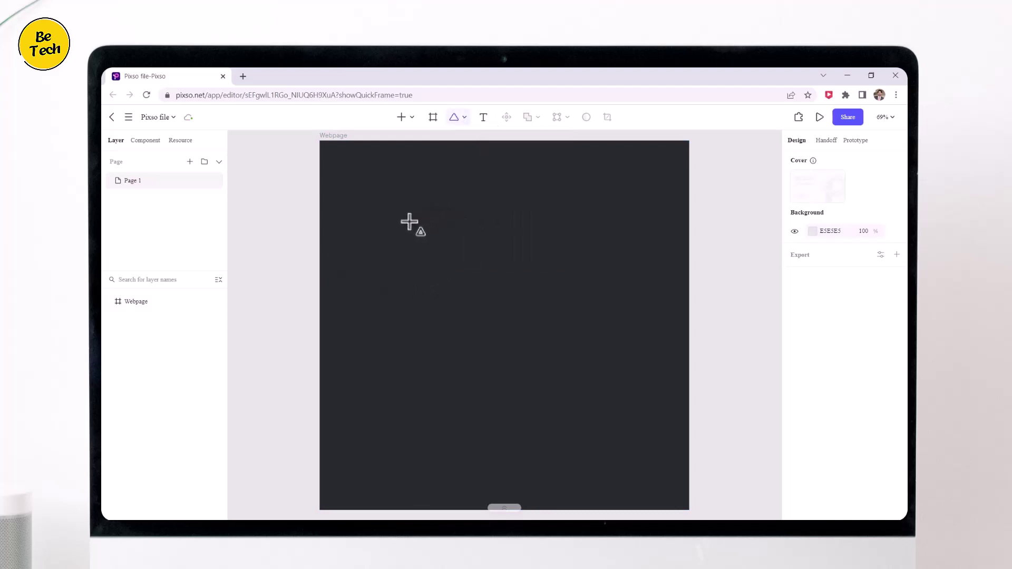
{"action": "left_click_drag", "start_coordinate": [407, 222], "coordinate": [463, 301]}
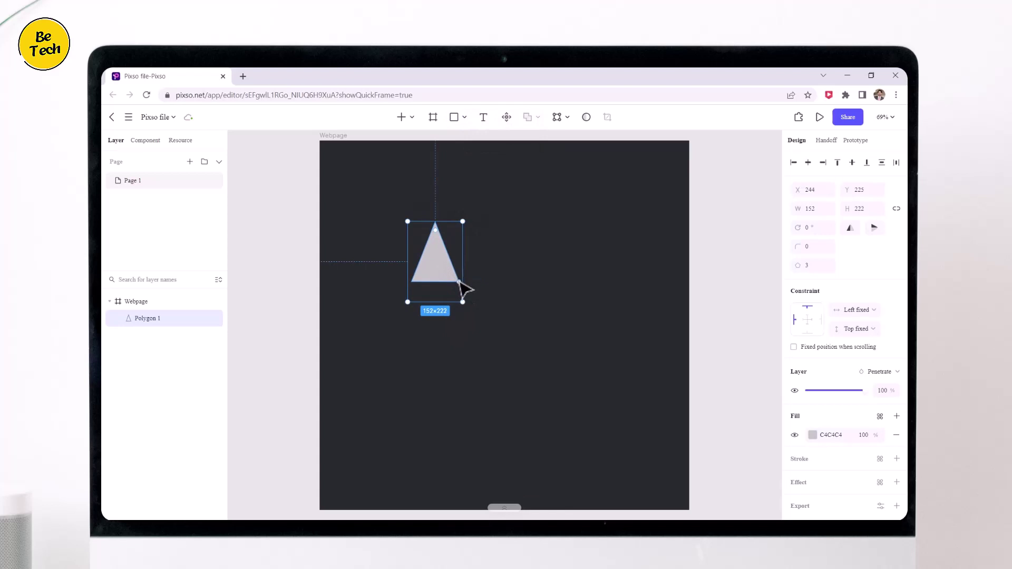
{"action": "left_click_drag", "start_coordinate": [450, 273], "coordinate": [454, 299]}
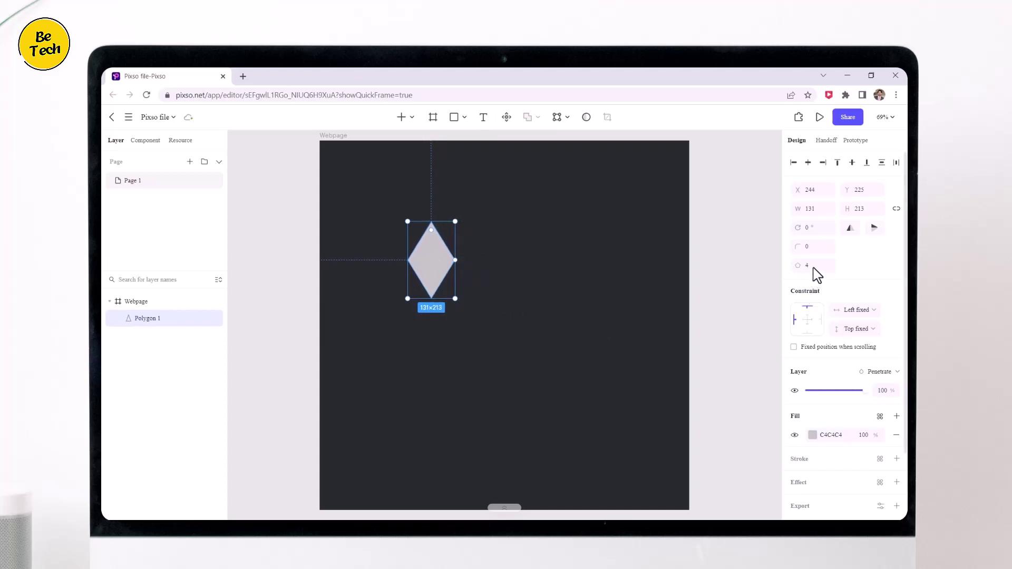
Give the diamond corner radius 2 and a near-white F4ECEC fill
{"action": "left_click", "coordinate": [810, 248]}
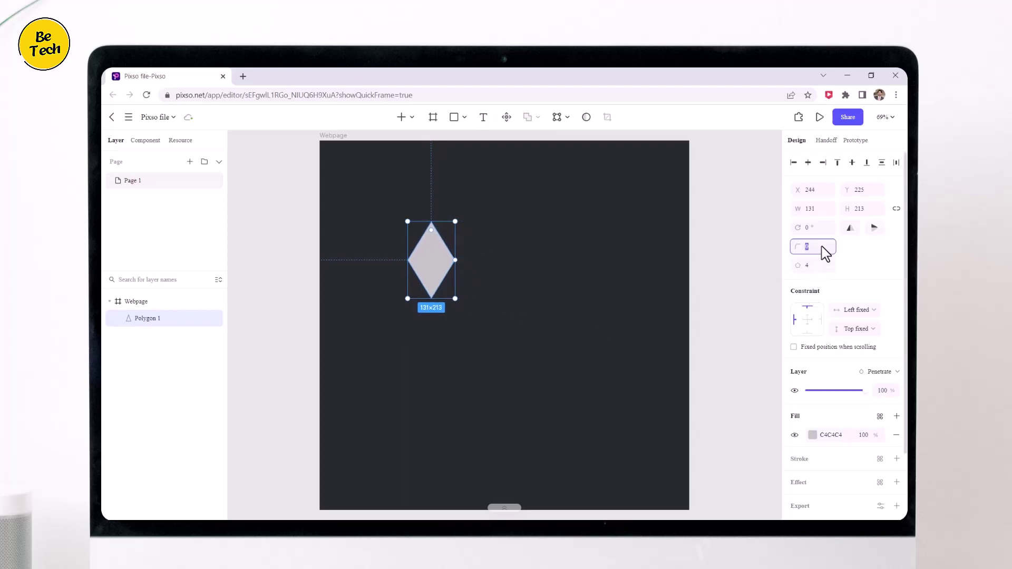
{"action": "type", "text": "8"}
{"action": "type", "text": "2"}
{"action": "key", "text": "Return"}
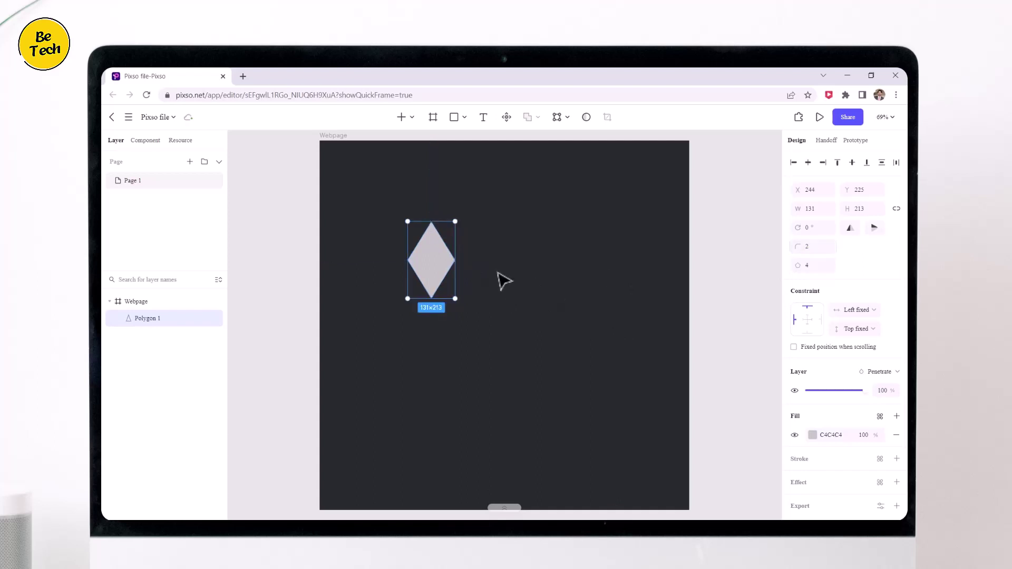
{"action": "left_click", "coordinate": [504, 281]}
{"action": "left_click", "coordinate": [431, 258]}
{"action": "left_click", "coordinate": [812, 435]}
{"action": "left_click", "coordinate": [674, 289]}
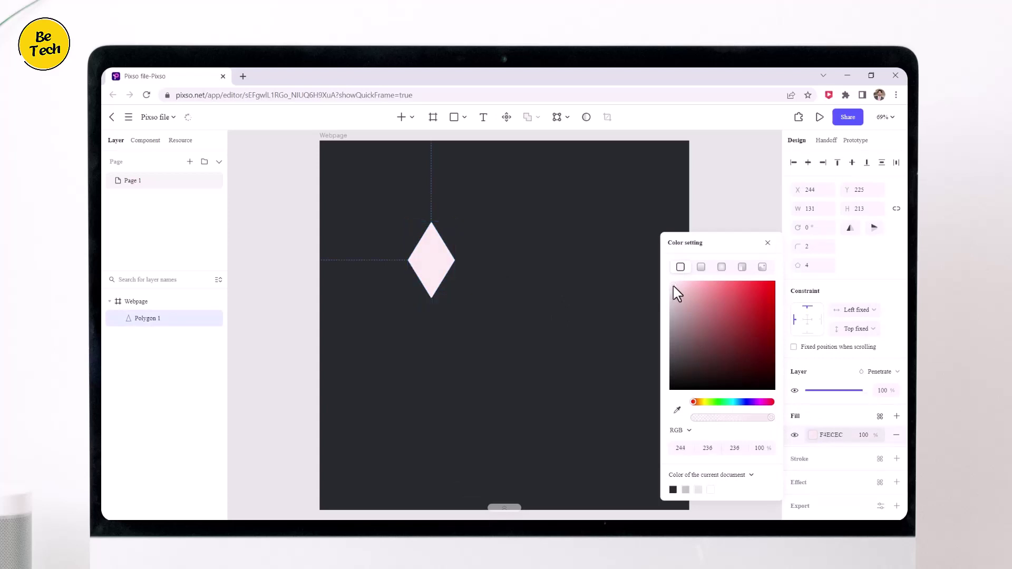
Alt-drag a copy of the diamond to the right and space the two evenly
{"action": "left_click", "coordinate": [621, 269]}
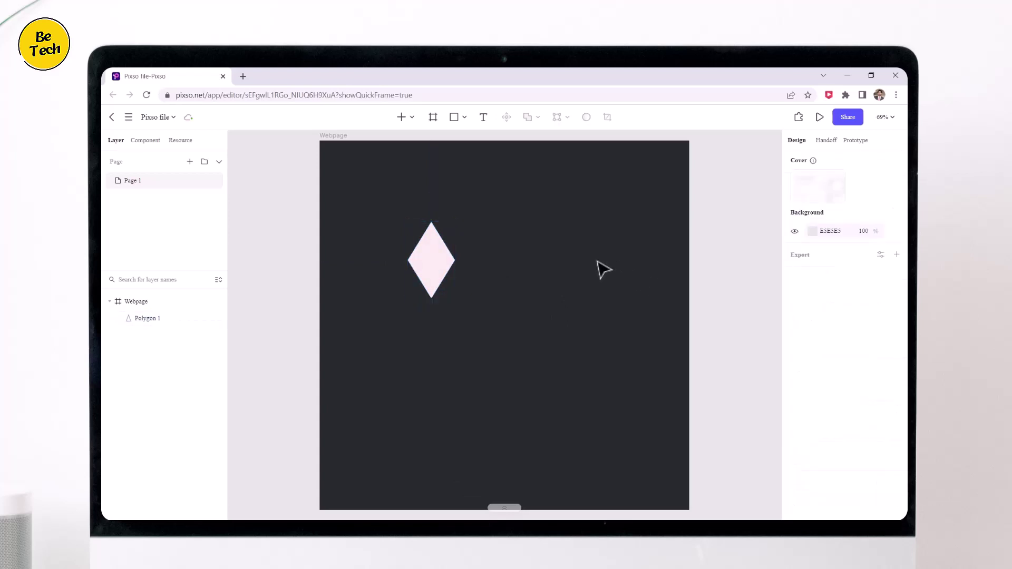
{"action": "left_click", "coordinate": [443, 255]}
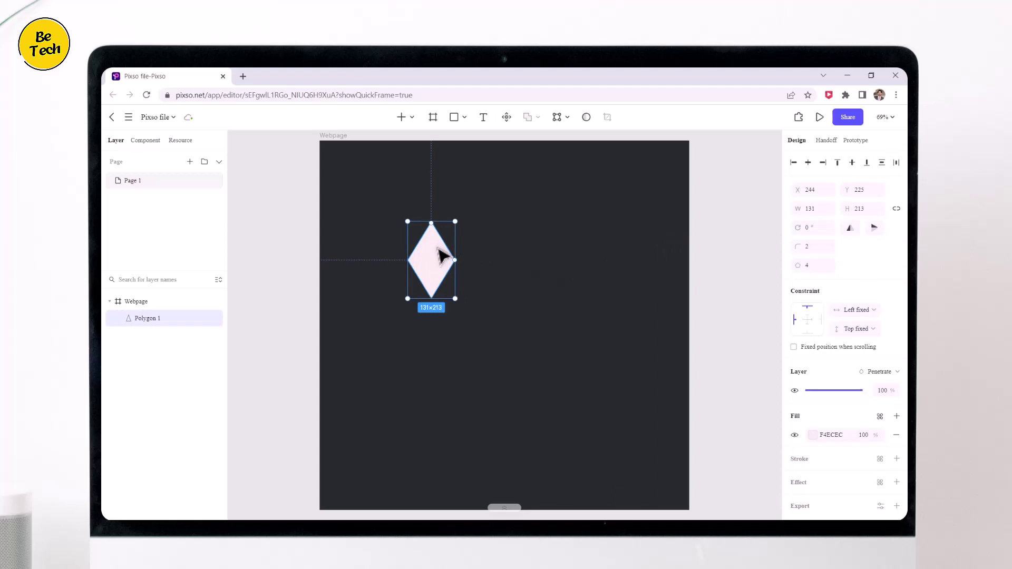
{"action": "left_click_drag", "start_coordinate": [443, 255], "coordinate": [540, 254]}
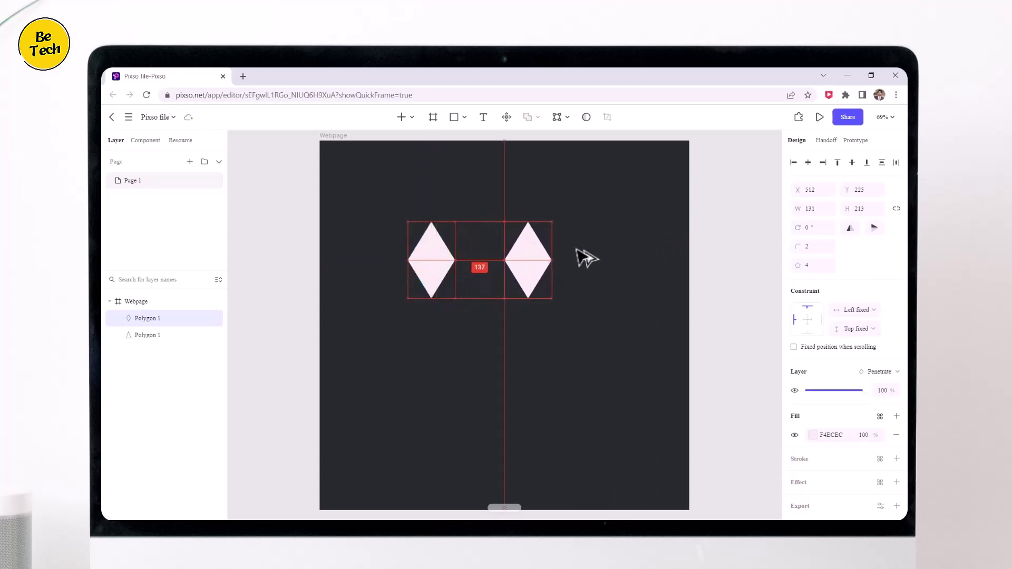
{"action": "mouse_move", "coordinate": [538, 255]}
{"action": "left_mouse_down"}
{"action": "mouse_move", "coordinate": [585, 256]}
{"action": "mouse_move", "coordinate": [562, 256]}
{"action": "left_mouse_up"}
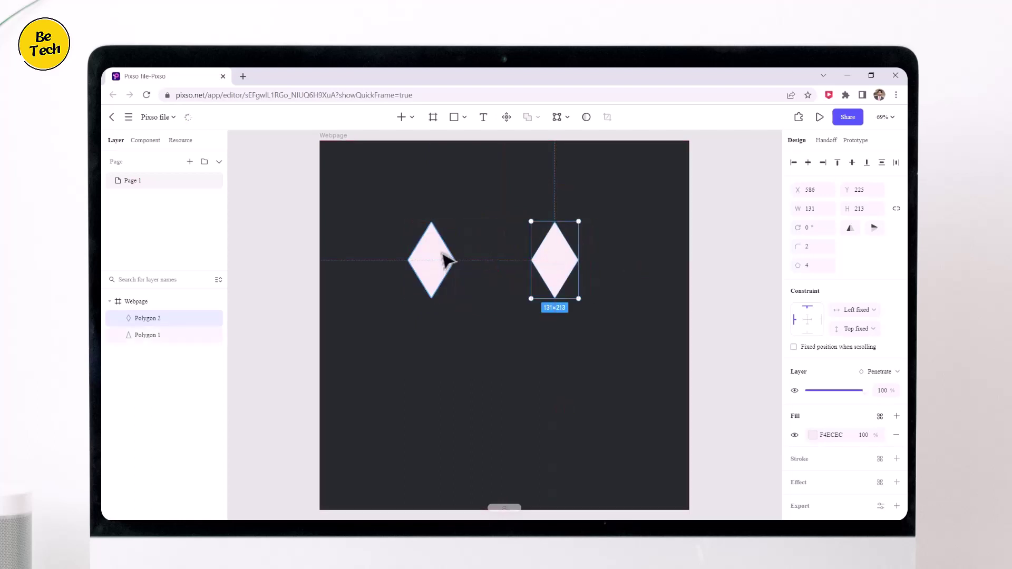
{"action": "left_click_drag", "start_coordinate": [431, 261], "coordinate": [473, 262]}
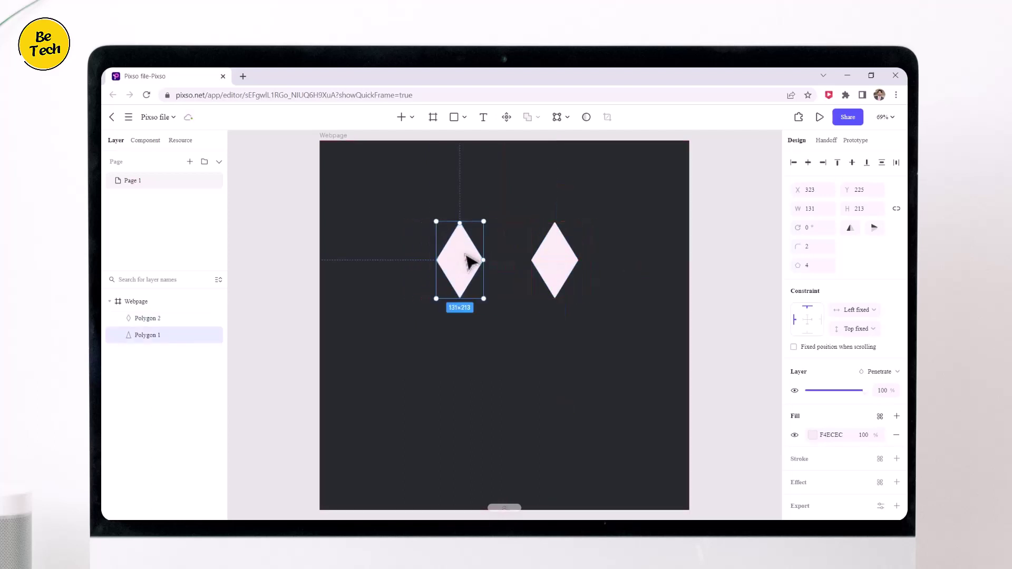
Draw a white (FFFFFF) horizontal line between the two diamonds' inner tips
{"action": "left_click", "coordinate": [487, 197]}
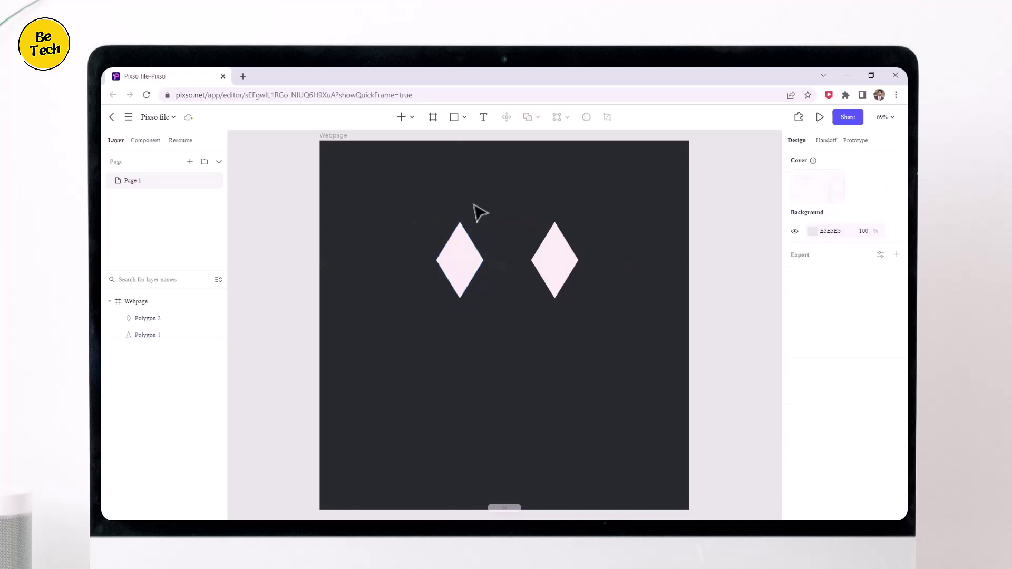
{"action": "left_click", "coordinate": [464, 117]}
{"action": "left_click", "coordinate": [486, 166]}
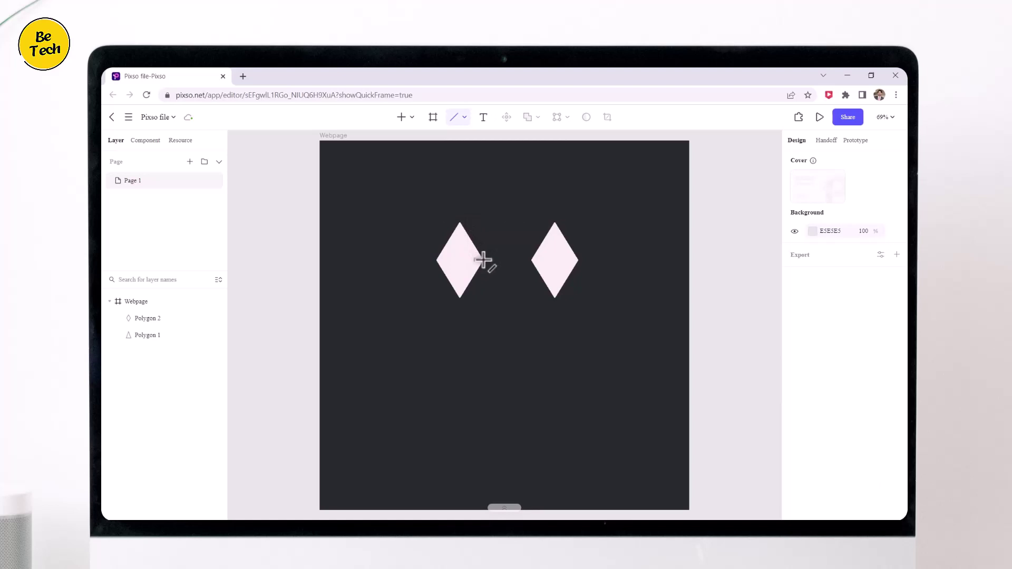
{"action": "left_click_drag", "start_coordinate": [485, 261], "coordinate": [532, 261]}
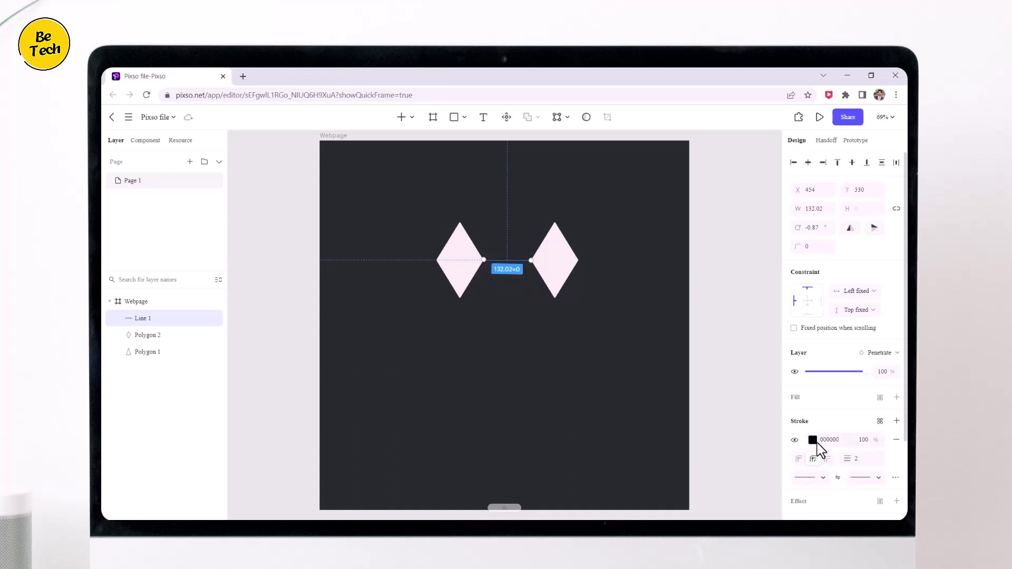
{"action": "left_click", "coordinate": [813, 440]}
{"action": "left_click", "coordinate": [671, 285]}
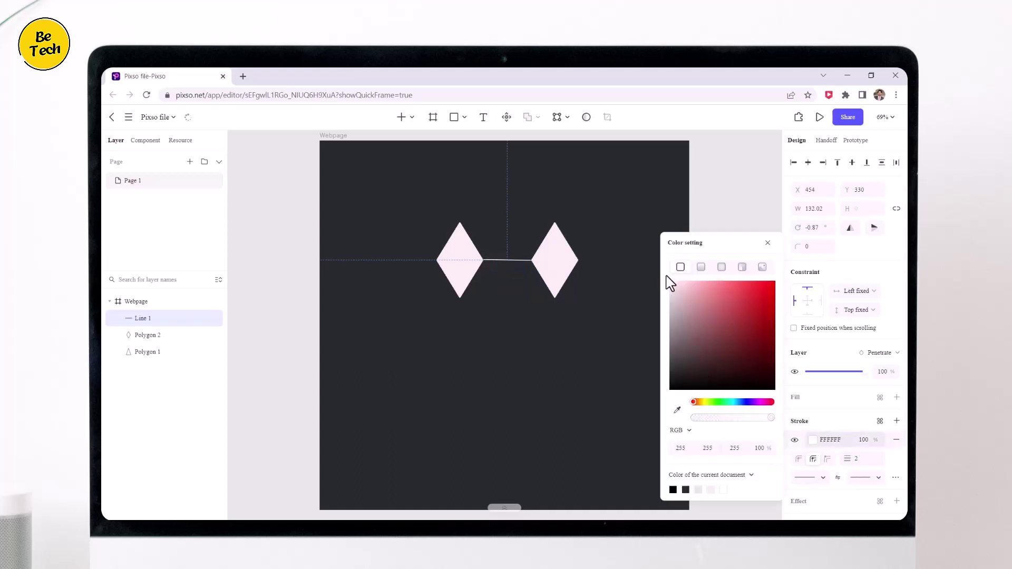
{"action": "left_click", "coordinate": [631, 265]}
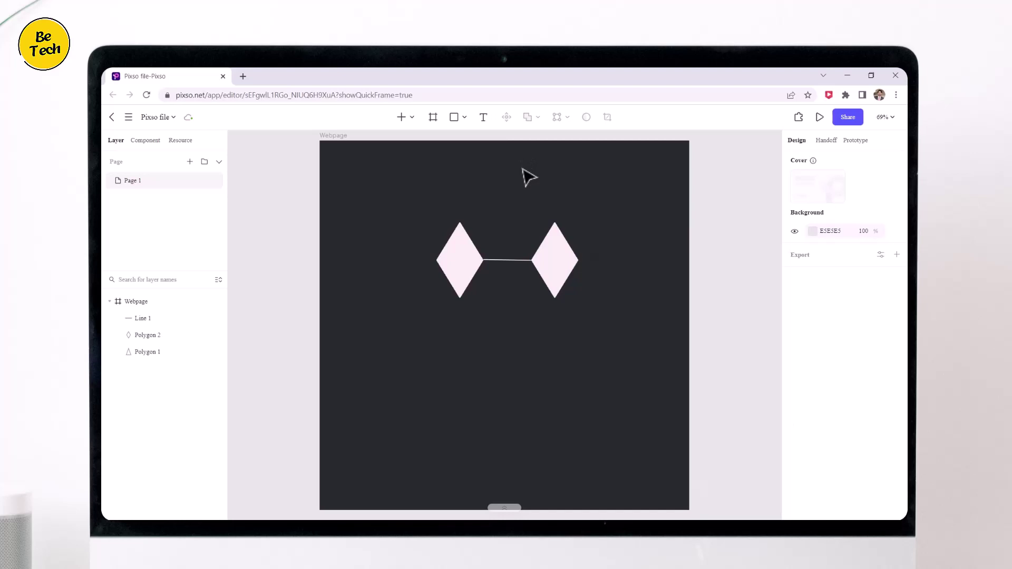
{"action": "left_click", "coordinate": [513, 262]}
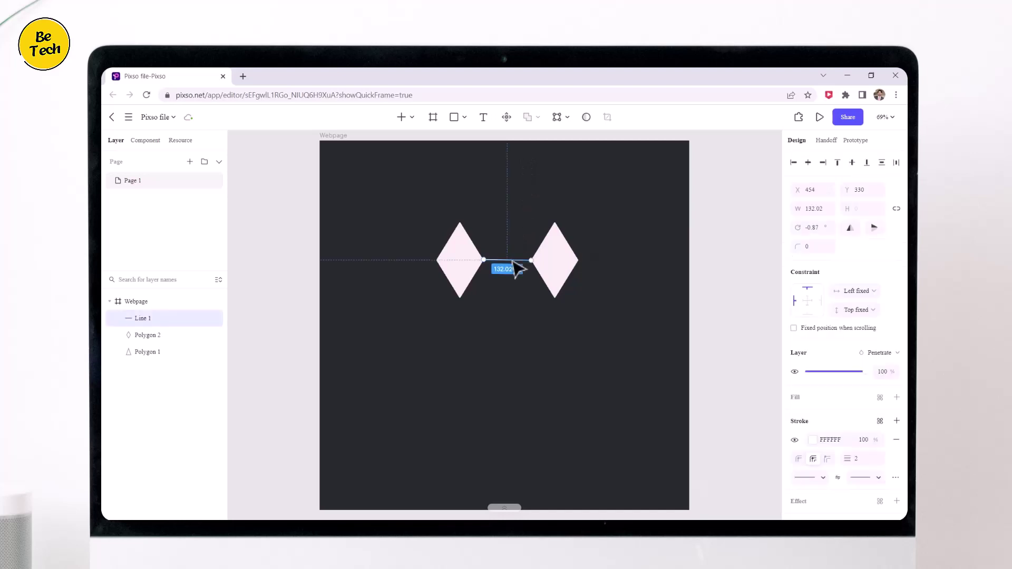
Draw a white, 3-width line rightward from the left diamond's top tip
{"action": "left_click", "coordinate": [471, 241]}
{"action": "left_click", "coordinate": [467, 119]}
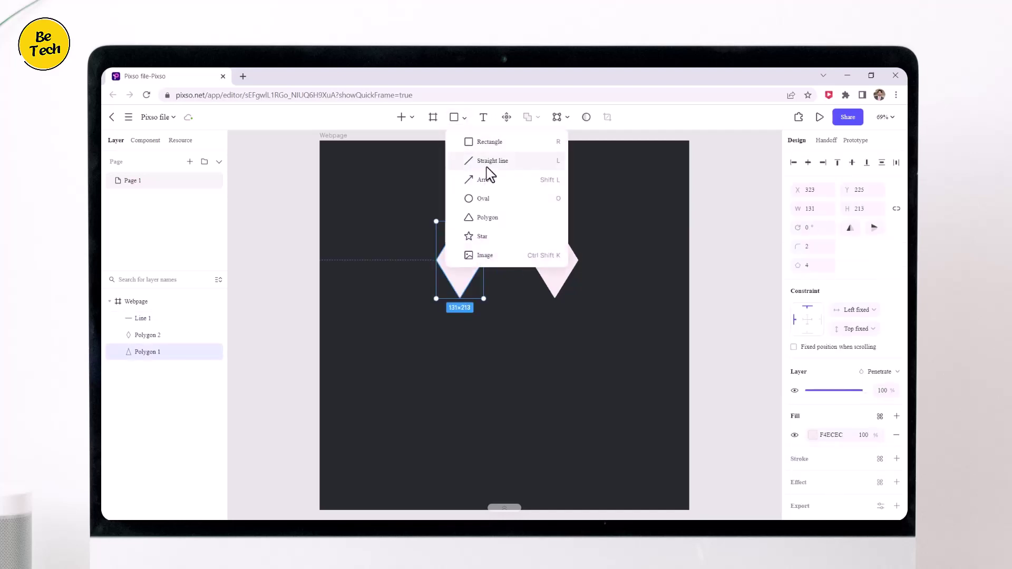
{"action": "left_click", "coordinate": [485, 162]}
{"action": "left_click_drag", "start_coordinate": [460, 223], "coordinate": [492, 224]}
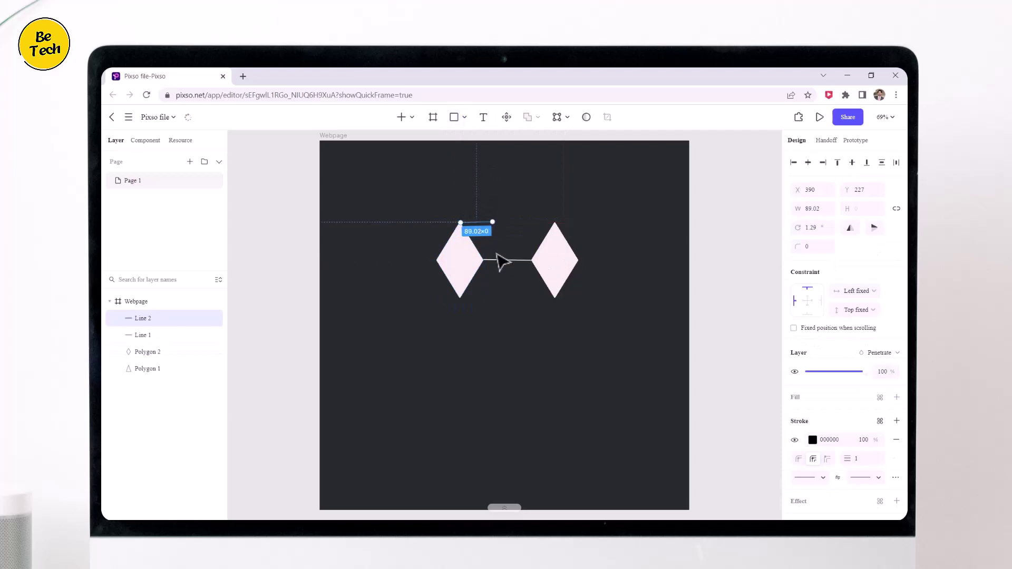
{"action": "left_click", "coordinate": [860, 458]}
{"action": "type", "text": "3"}
{"action": "key", "text": "Return"}
{"action": "left_click", "coordinate": [814, 441]}
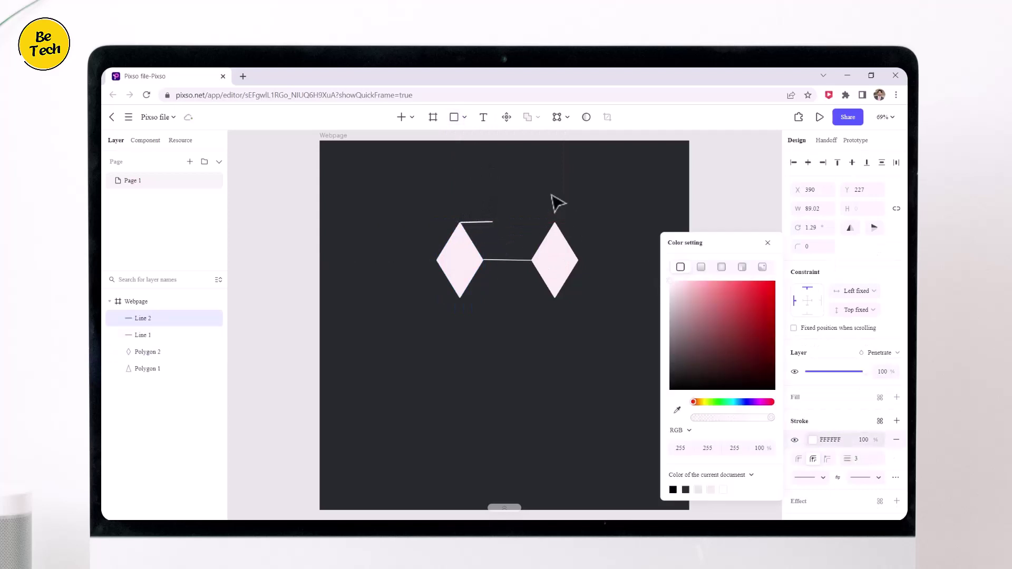
{"action": "left_click", "coordinate": [553, 202]}
Draw a bottom line and edit Line 4's points into a bracket along the right diamond
{"action": "left_click", "coordinate": [512, 288]}
{"action": "left_click_drag", "start_coordinate": [460, 297], "coordinate": [550, 304]}
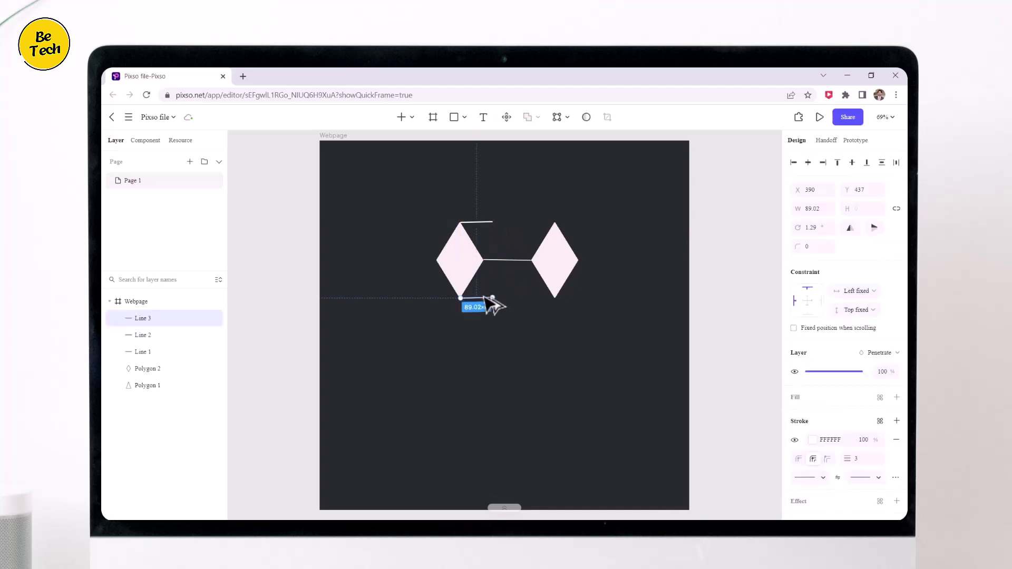
{"action": "double_click", "coordinate": [538, 299]}
{"action": "left_click_drag", "start_coordinate": [522, 226], "coordinate": [554, 226]}
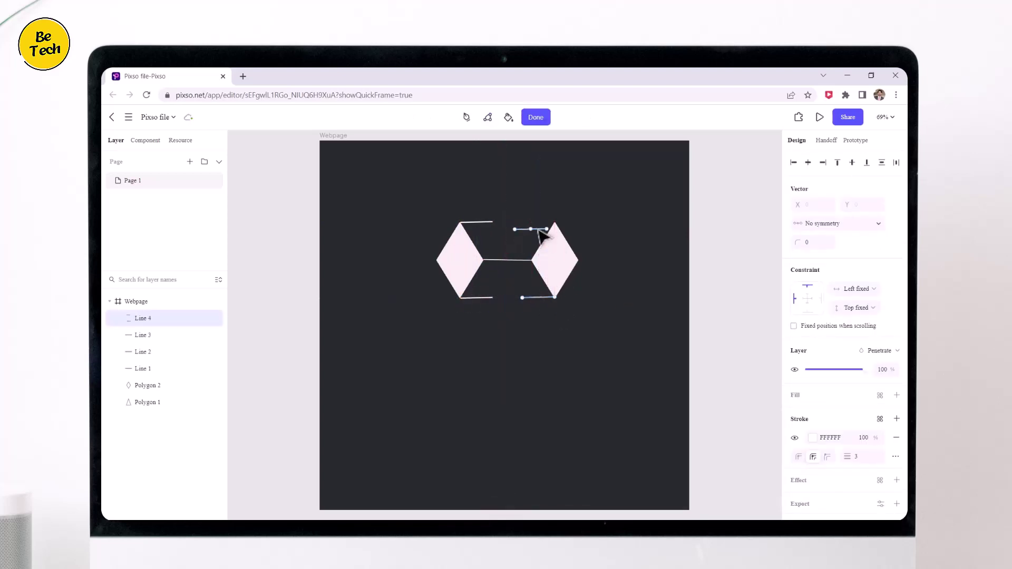
{"action": "left_click", "coordinate": [535, 118]}
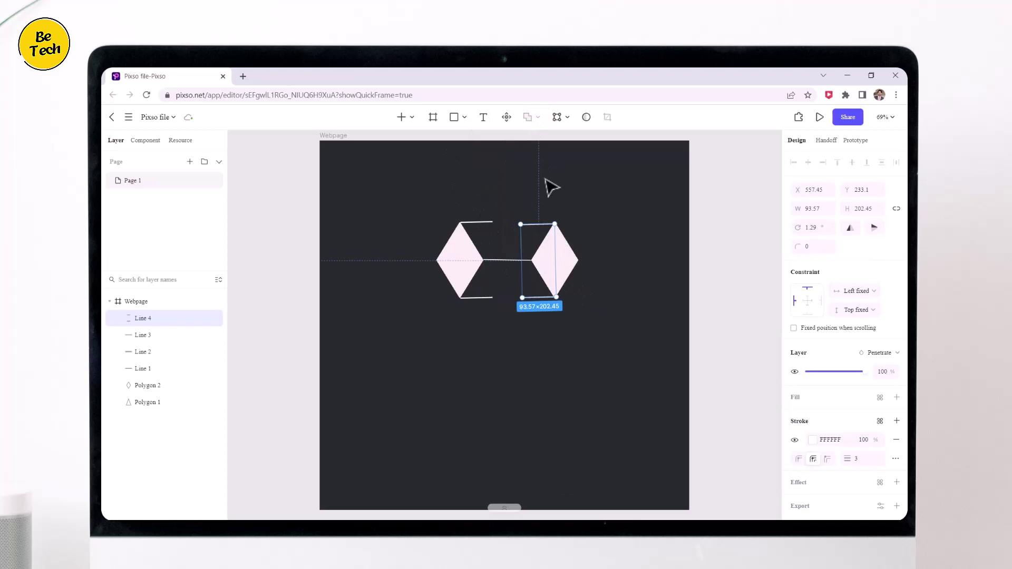
{"action": "left_click", "coordinate": [566, 190]}
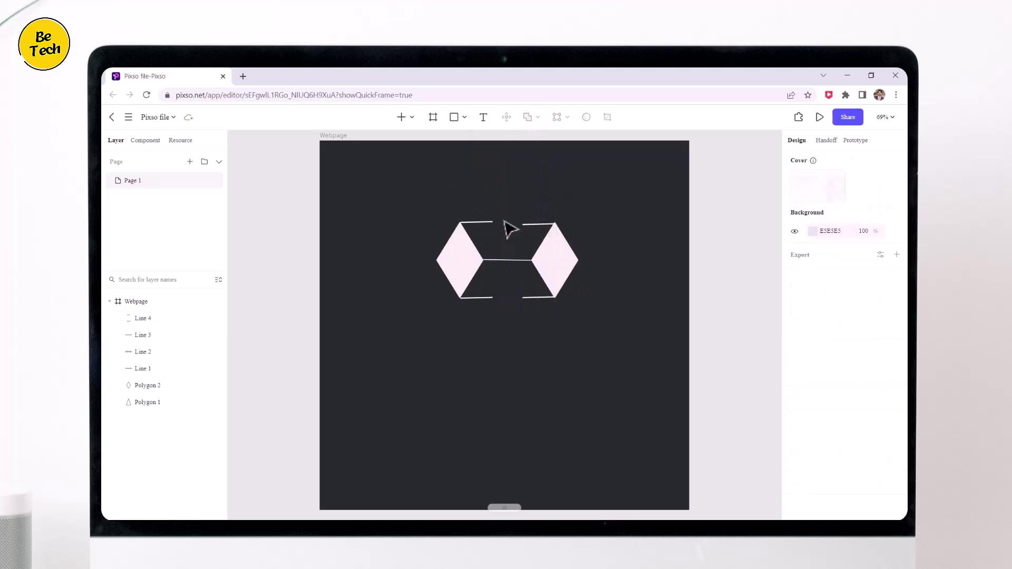
Draw diagonal Line 5 from the top line toward the centre
{"action": "left_click", "coordinate": [464, 117]}
{"action": "left_click", "coordinate": [467, 154]}
{"action": "left_click_drag", "start_coordinate": [492, 222], "coordinate": [518, 261]}
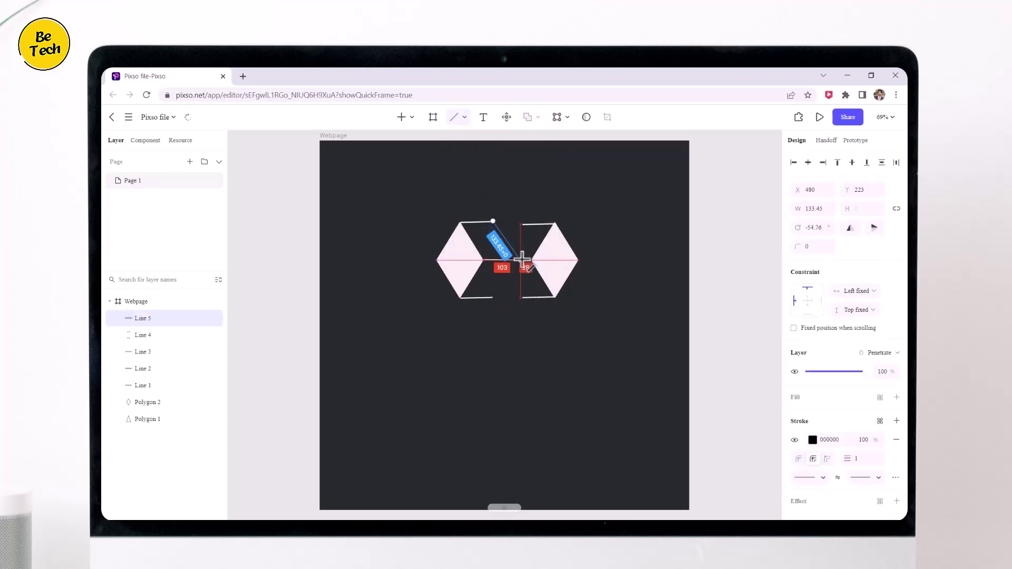
{"action": "left_click", "coordinate": [812, 441]}
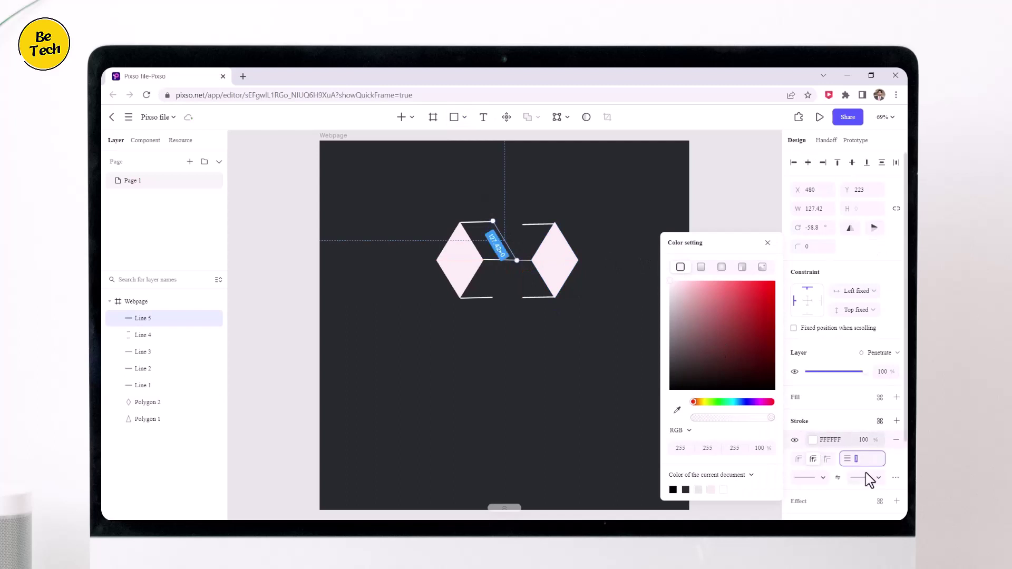
{"action": "left_click", "coordinate": [856, 456]}
{"action": "type", "text": "3"}
{"action": "left_click", "coordinate": [617, 378]}
{"action": "left_click", "coordinate": [516, 252]}
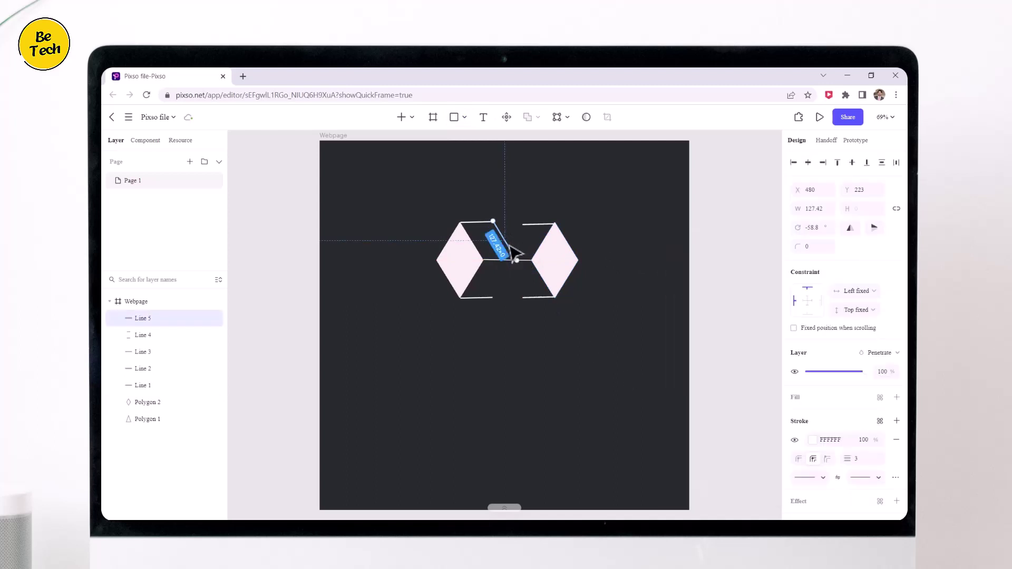
Draw another line between the cubes and stretch its end to meet the diamond
{"action": "left_click_drag", "start_coordinate": [515, 258], "coordinate": [490, 294]}
{"action": "left_click", "coordinate": [811, 440]}
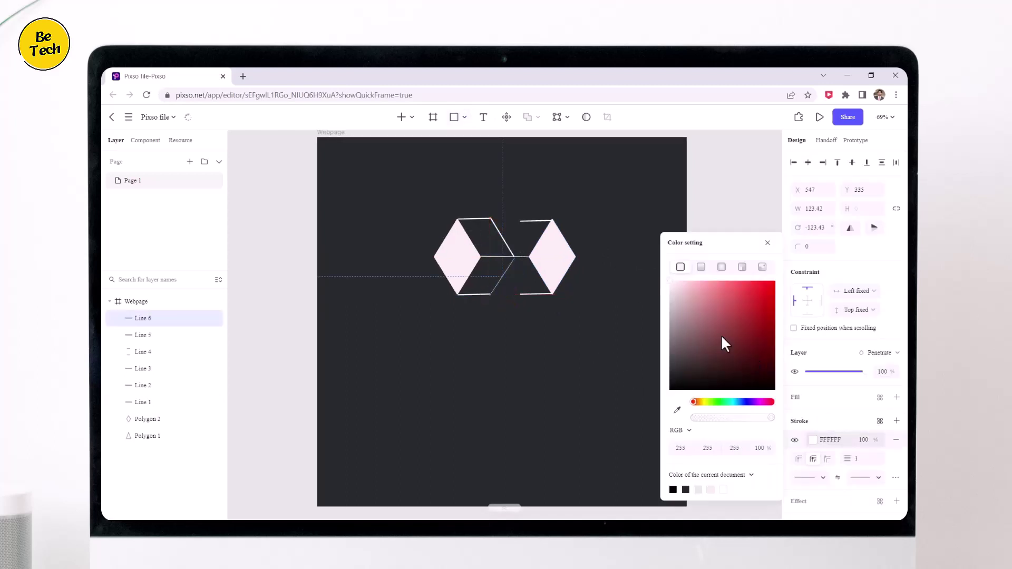
{"action": "left_click", "coordinate": [525, 332]}
{"action": "left_click", "coordinate": [506, 276]}
{"action": "left_click_drag", "start_coordinate": [515, 252], "coordinate": [514, 256]}
{"action": "left_click", "coordinate": [524, 278]}
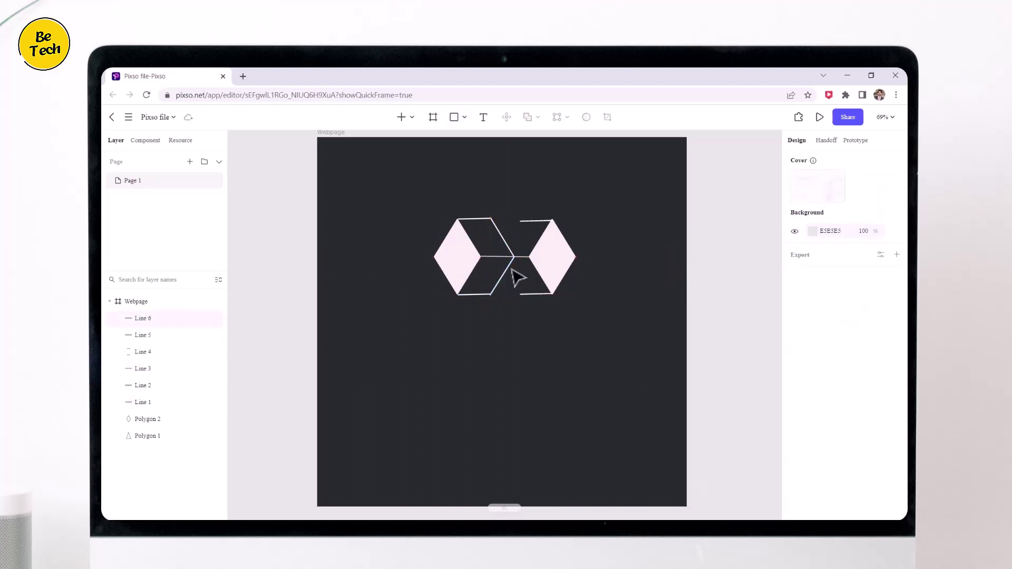
Alt-drag copies of the new line and Line 5 to complete both cube outlines
{"action": "left_click", "coordinate": [513, 277]}
{"action": "left_click_drag", "start_coordinate": [513, 278], "coordinate": [522, 222]}
{"action": "left_click", "coordinate": [581, 230]}
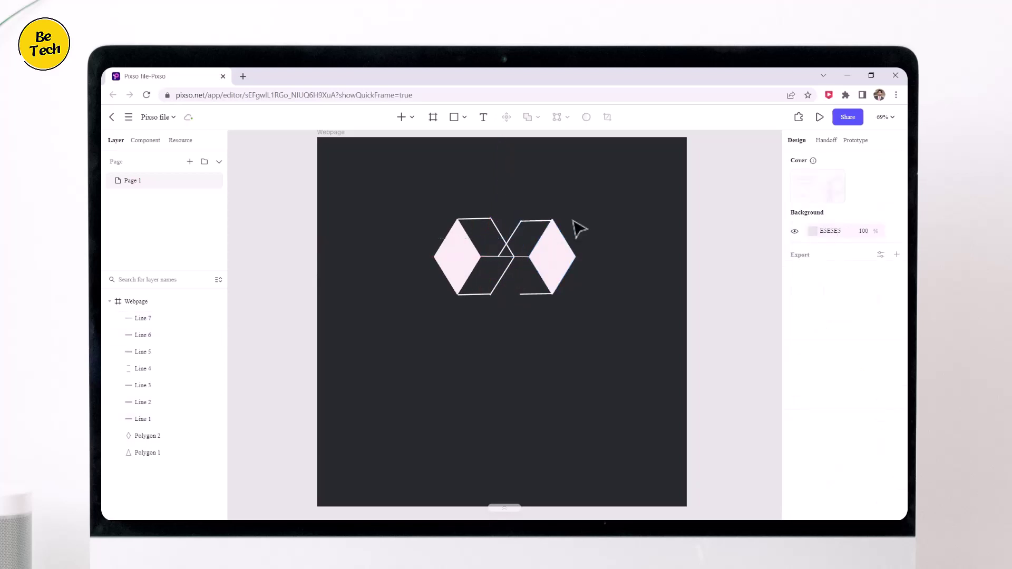
{"action": "left_click", "coordinate": [500, 242]}
{"action": "left_click_drag", "start_coordinate": [500, 242], "coordinate": [513, 277]}
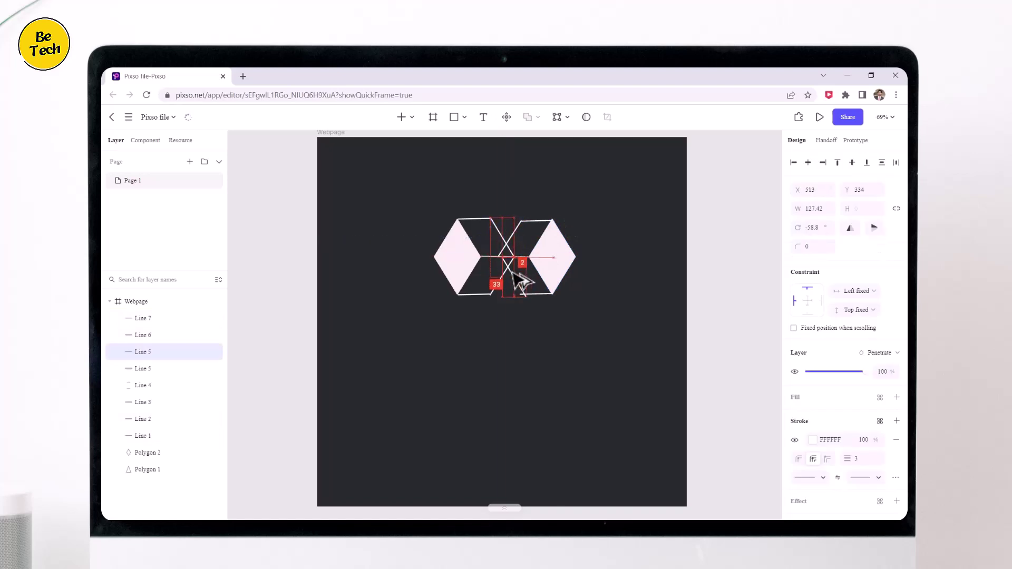
{"action": "left_click", "coordinate": [575, 354]}
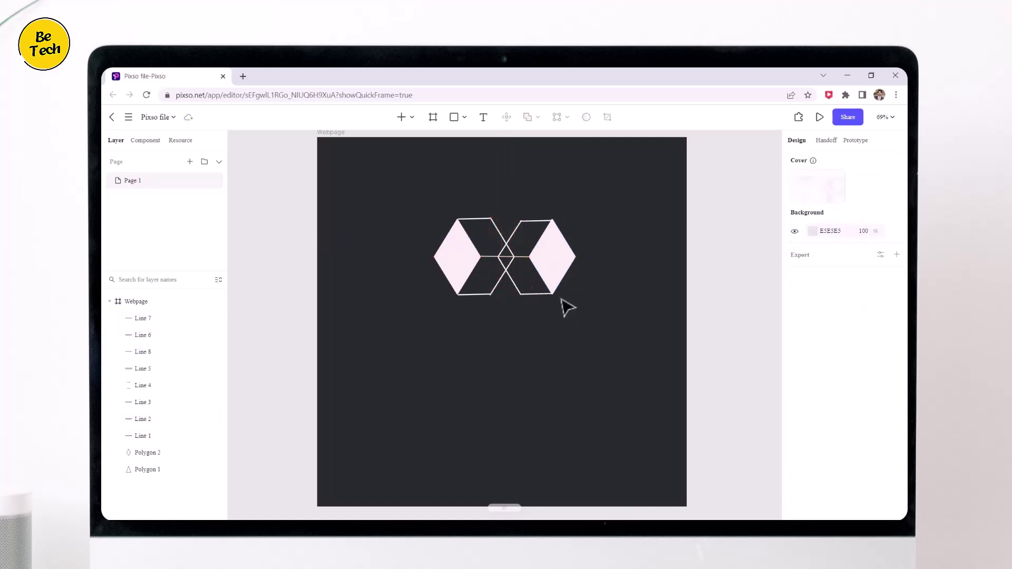
{"action": "left_click", "coordinate": [483, 118]}
{"action": "left_click", "coordinate": [799, 118]}
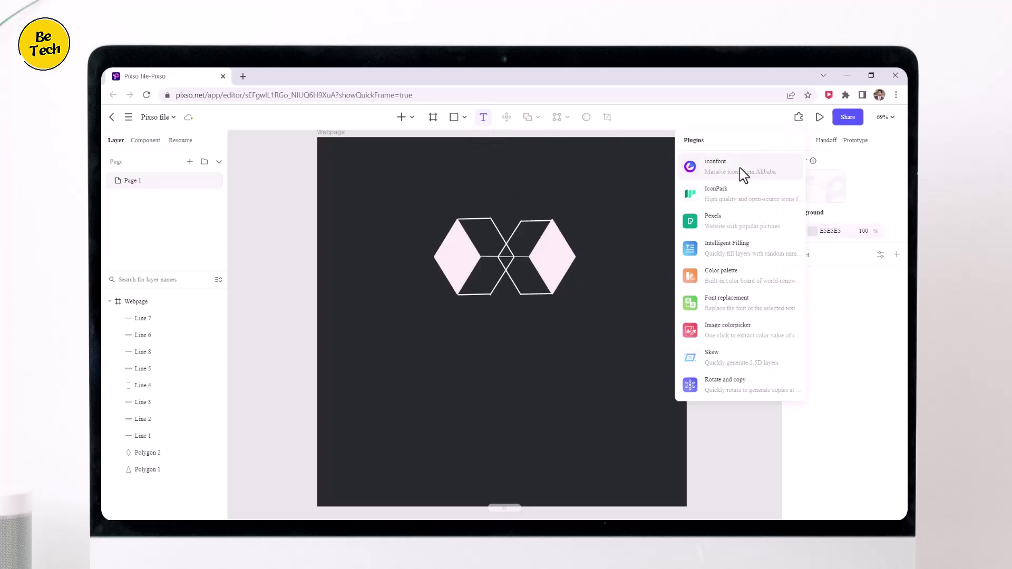
{"action": "left_click", "coordinate": [744, 204]}
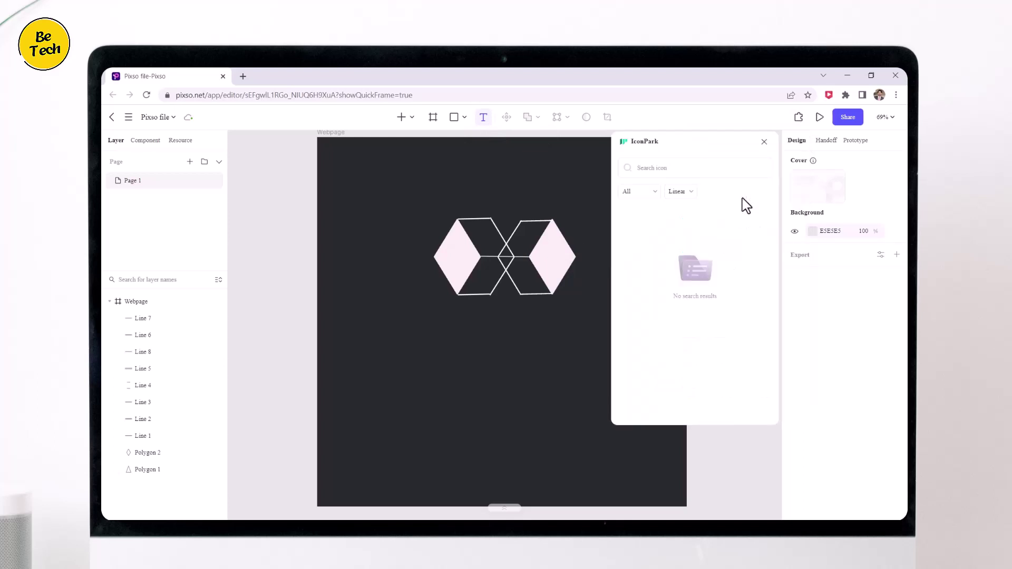
{"action": "left_click", "coordinate": [583, 202]}
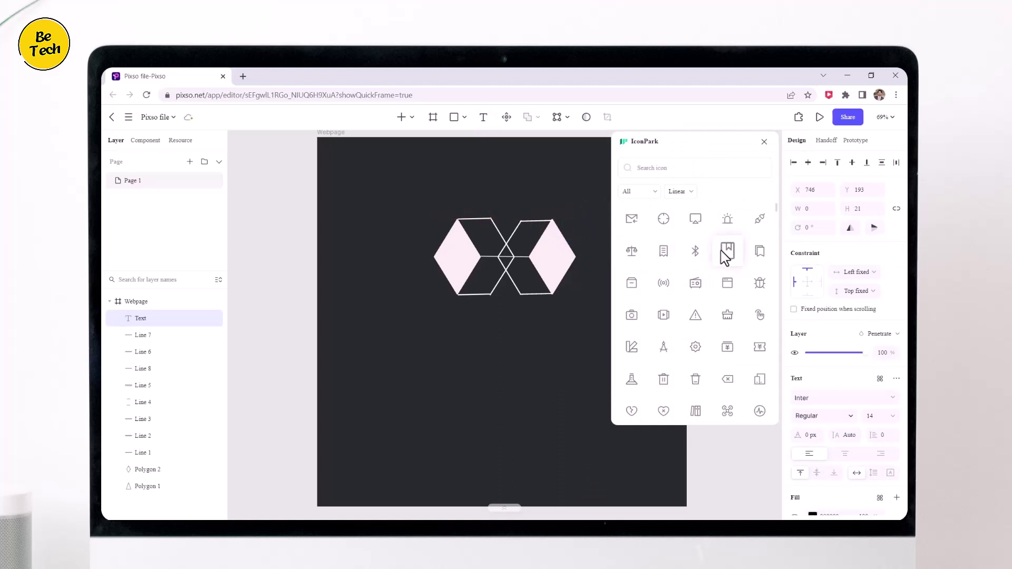
{"action": "scroll", "coordinate": [723, 253], "scroll_direction": "down", "scroll_amount": 2}
{"action": "scroll", "coordinate": [718, 256], "scroll_direction": "down", "scroll_amount": 3}
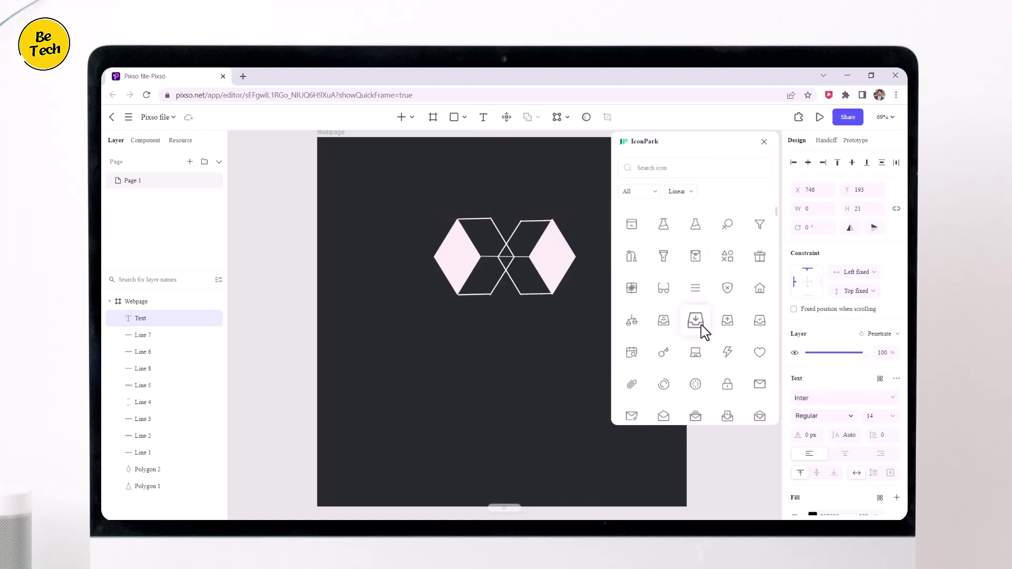
{"action": "scroll", "coordinate": [727, 332], "scroll_direction": "down", "scroll_amount": 3}
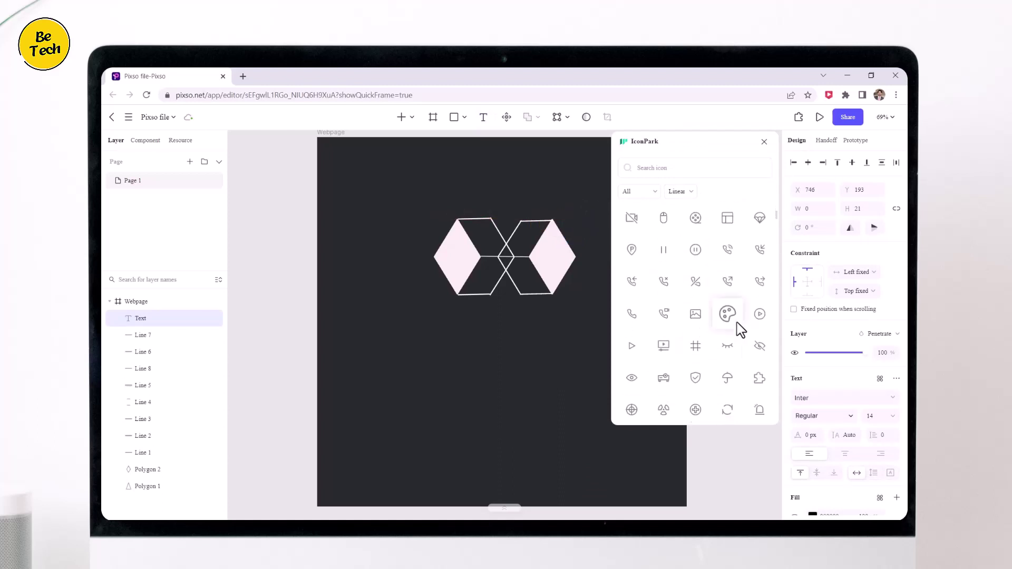
{"action": "left_click", "coordinate": [554, 363]}
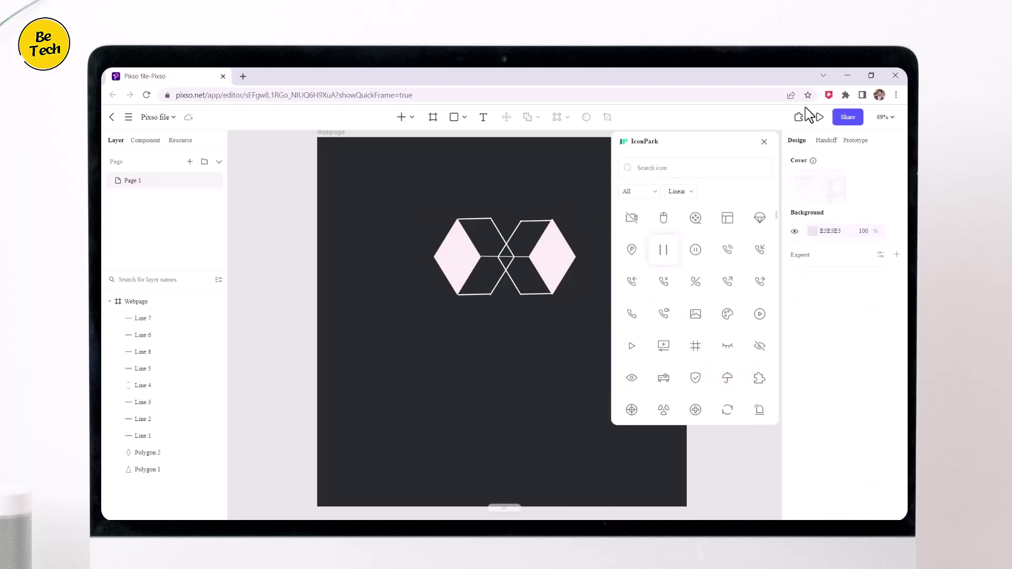
{"action": "left_click", "coordinate": [765, 145]}
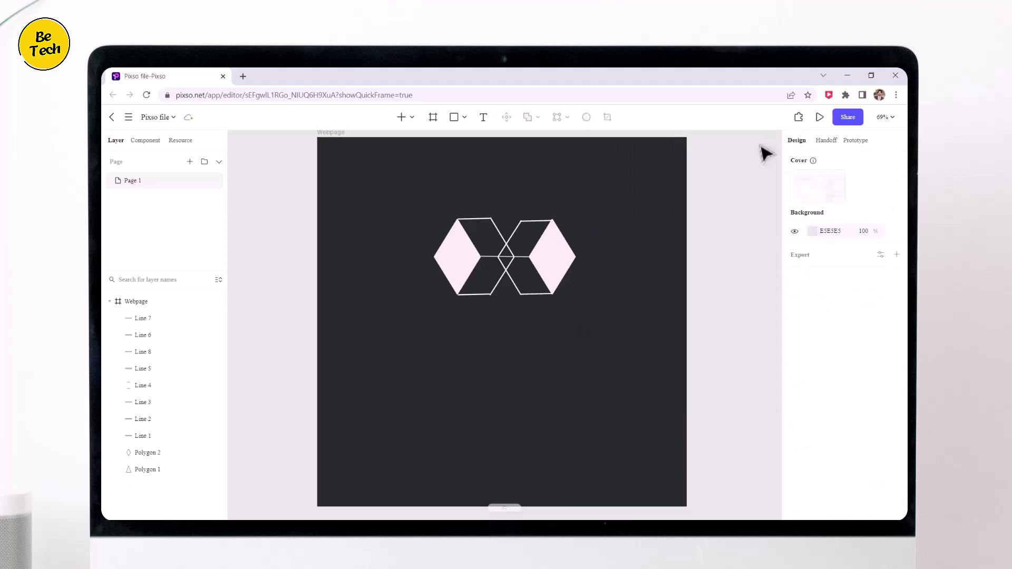
Select all the logo shapes and open the Color board palette plugin
{"action": "left_click", "coordinate": [798, 118]}
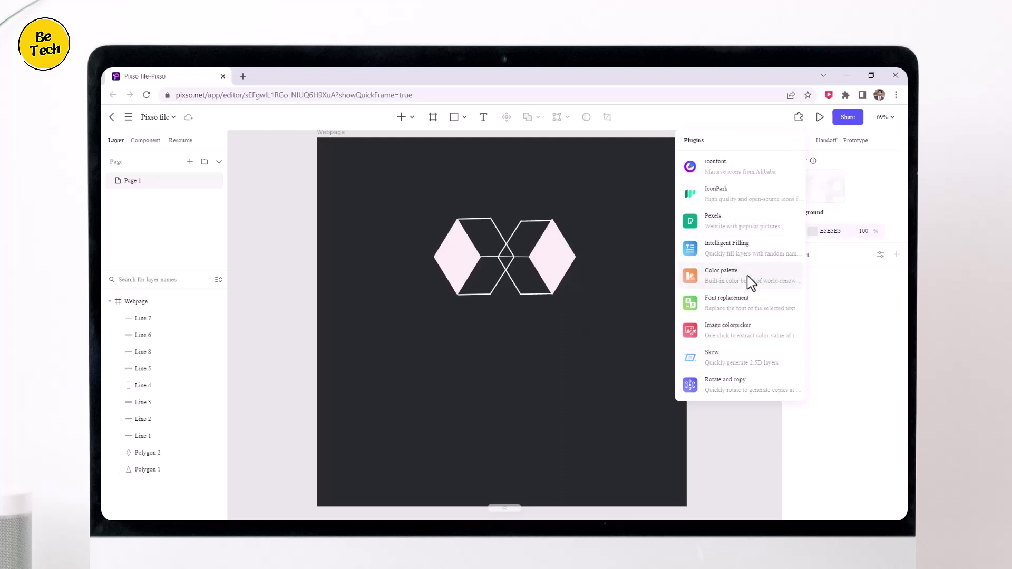
{"action": "left_click_drag", "start_coordinate": [589, 198], "coordinate": [444, 293]}
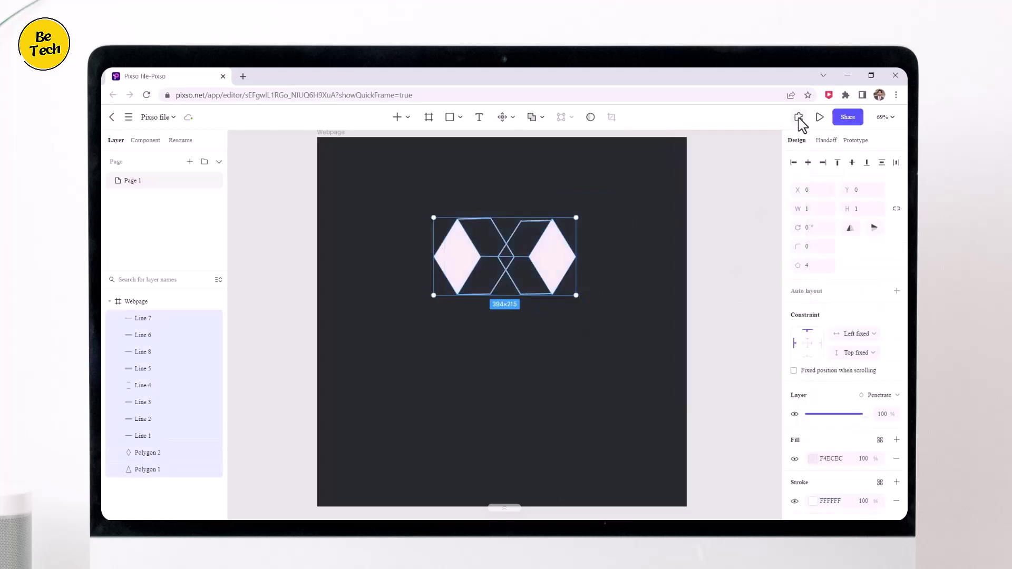
{"action": "left_click", "coordinate": [798, 117]}
{"action": "left_click", "coordinate": [740, 275]}
{"action": "scroll", "coordinate": [702, 320], "scroll_direction": "down", "scroll_amount": 5}
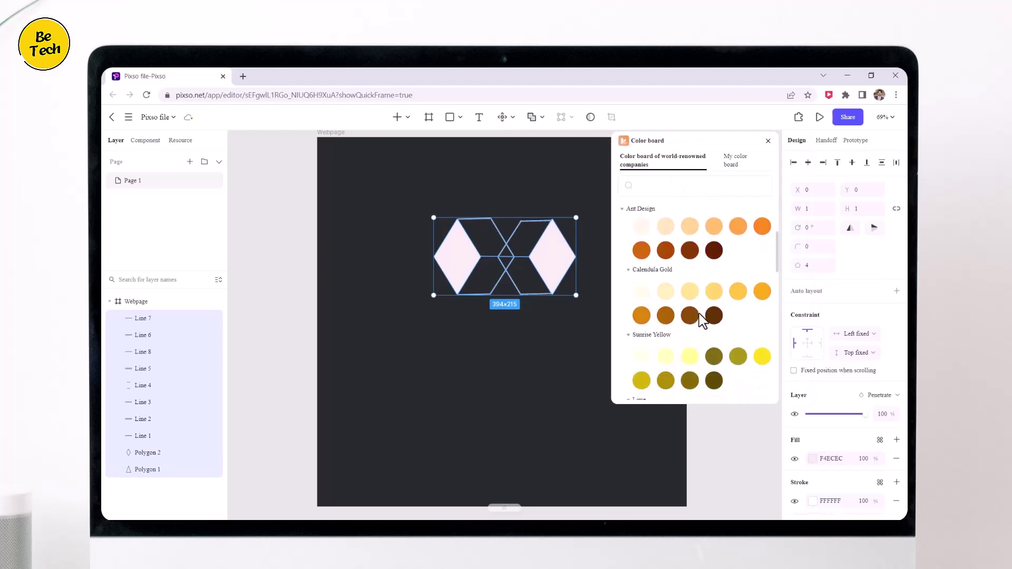
{"action": "scroll", "coordinate": [703, 320], "scroll_direction": "down", "scroll_amount": 3}
{"action": "scroll", "coordinate": [702, 321], "scroll_direction": "down", "scroll_amount": 2}
Try cyan, light green, black and pale pink fills, then close the palette and undo
{"action": "left_click", "coordinate": [689, 336]}
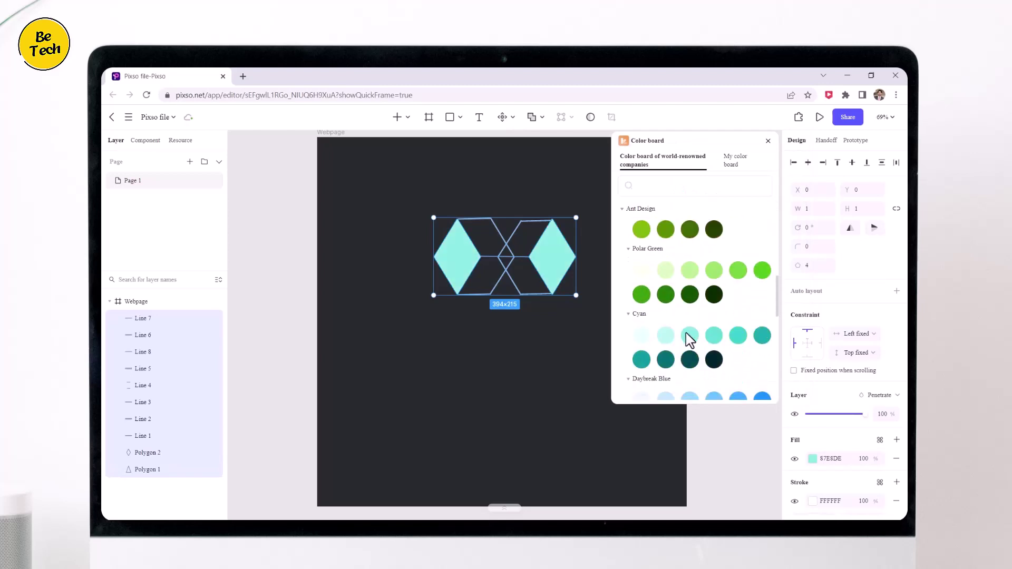
{"action": "left_click", "coordinate": [669, 273]}
{"action": "scroll", "coordinate": [707, 326], "scroll_direction": "down", "scroll_amount": 5}
{"action": "left_click", "coordinate": [667, 346]}
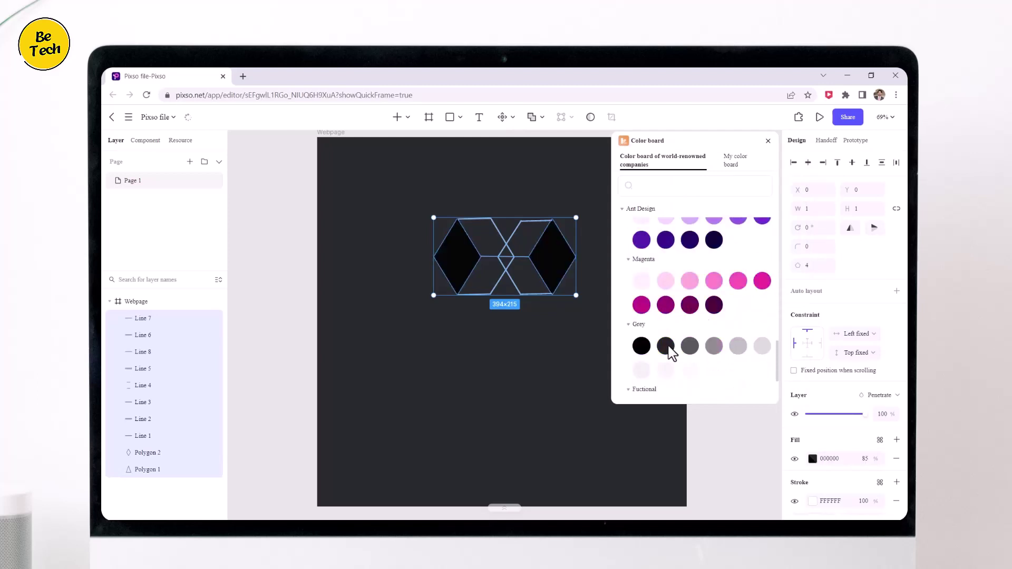
{"action": "left_click", "coordinate": [664, 346]}
{"action": "scroll", "coordinate": [680, 316], "scroll_direction": "up", "scroll_amount": 10}
{"action": "left_click", "coordinate": [641, 247]}
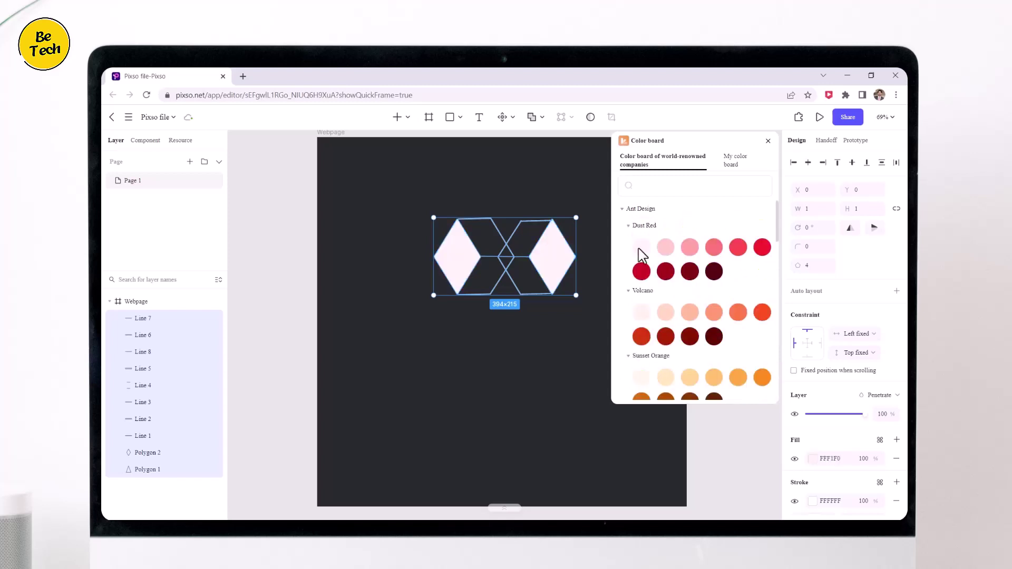
{"action": "left_click", "coordinate": [673, 443]}
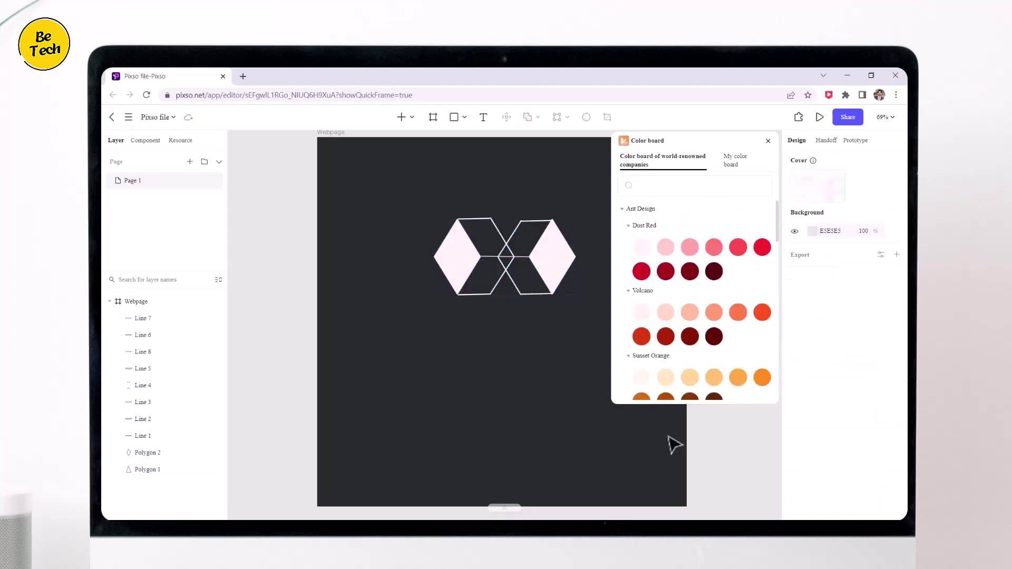
{"action": "left_click", "coordinate": [768, 143]}
{"action": "key", "text": "ctrl+z"}
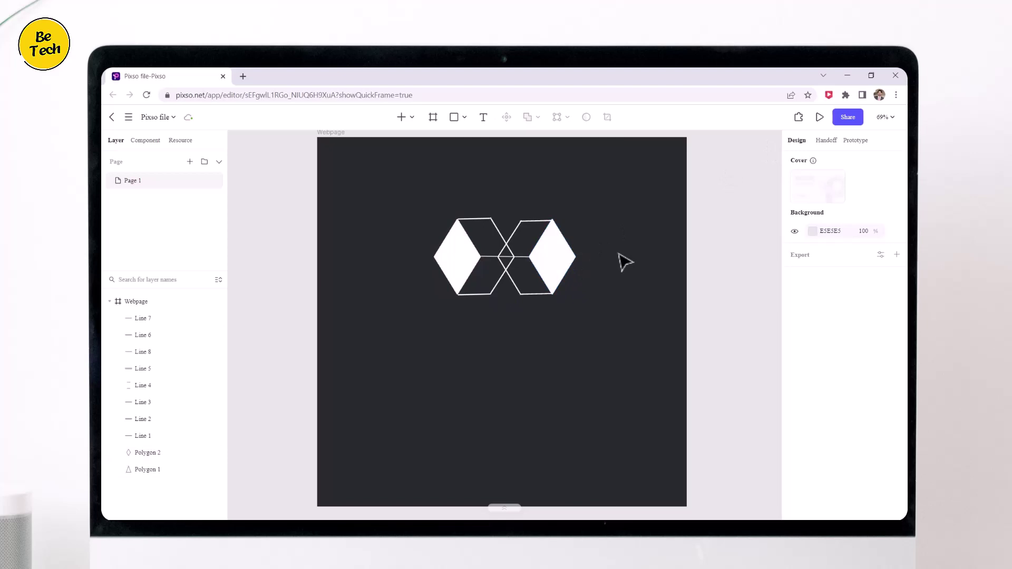
Add the AXEBOXS text below the cube logo at font size 64
{"action": "left_click", "coordinate": [485, 120]}
{"action": "left_click", "coordinate": [454, 318]}
{"action": "type", "text": "EBOXS"}
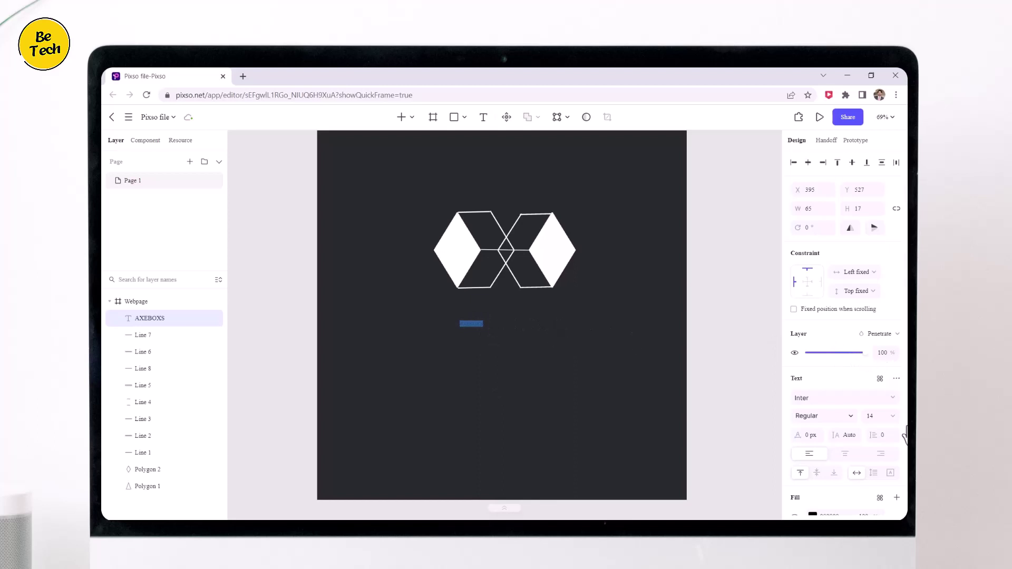
{"action": "left_click", "coordinate": [893, 416]}
{"action": "left_click", "coordinate": [879, 335]}
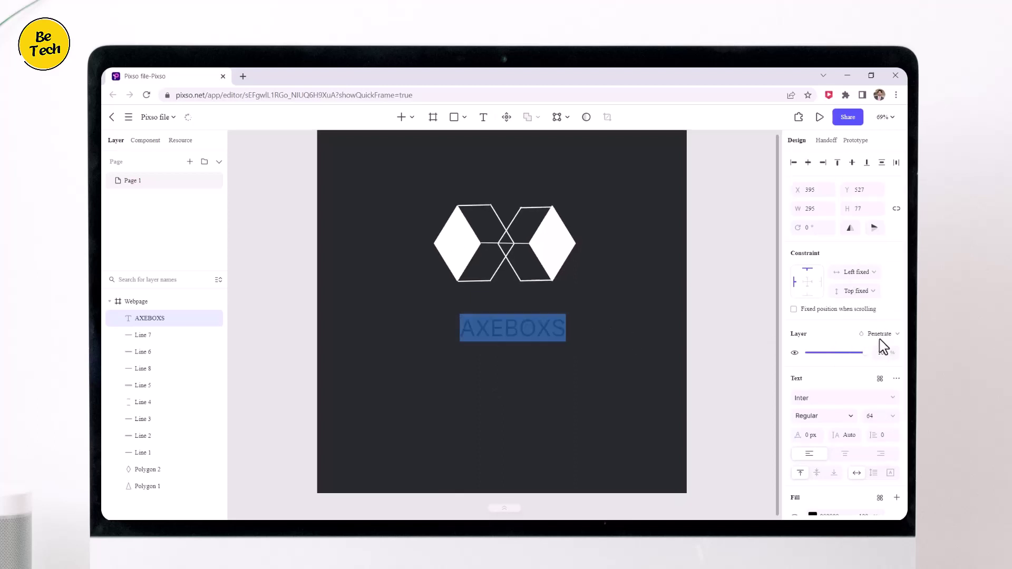
{"action": "key", "text": "Escape"}
Enlarge AXEBOXS to 72, position it under the logo, and fill it white (FFFFFF)
{"action": "left_click_drag", "start_coordinate": [514, 330], "coordinate": [514, 310]}
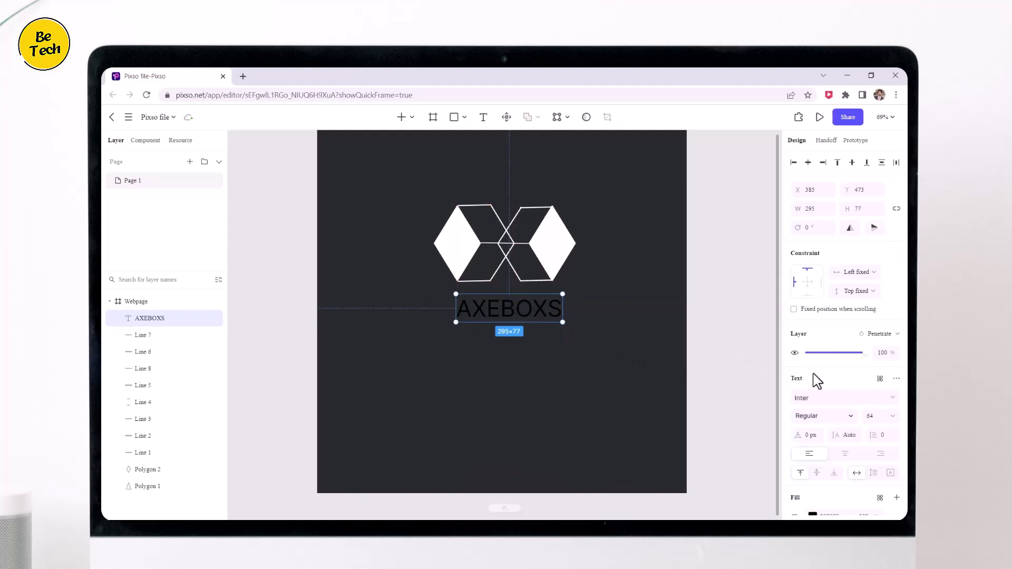
{"action": "left_click", "coordinate": [892, 417]}
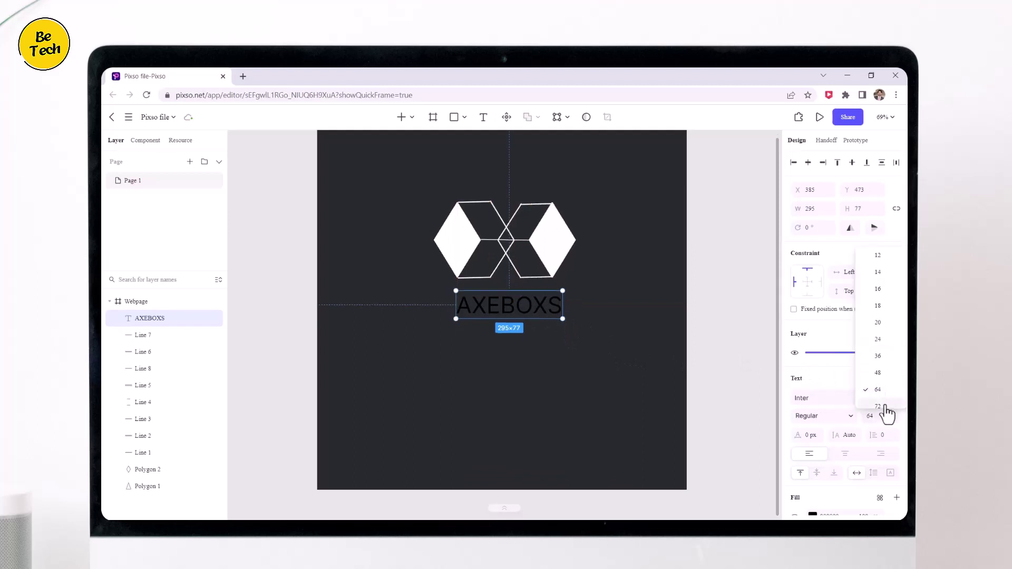
{"action": "left_click", "coordinate": [885, 408]}
{"action": "left_click_drag", "start_coordinate": [538, 311], "coordinate": [530, 308]}
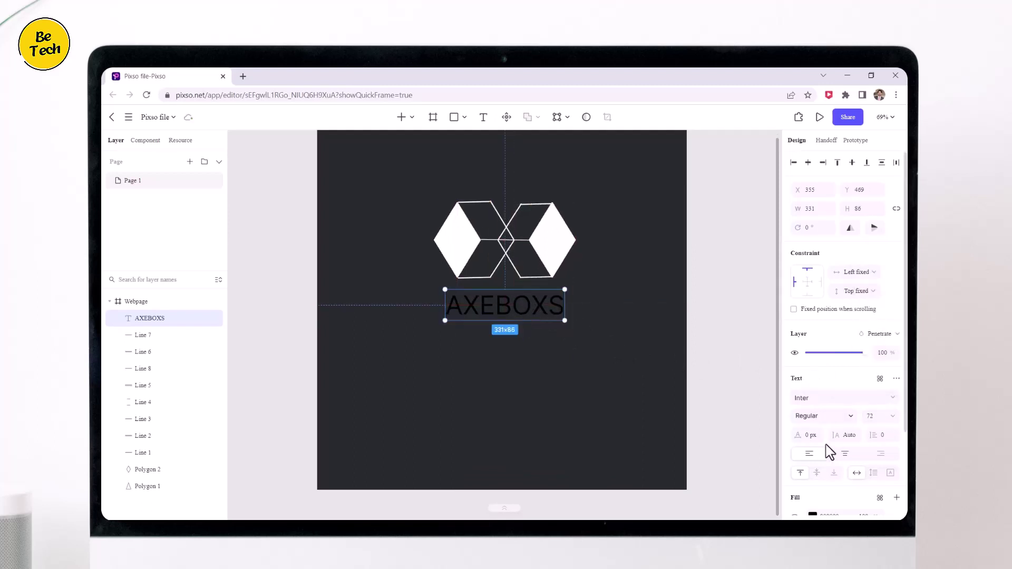
{"action": "scroll", "coordinate": [829, 452], "scroll_direction": "down", "scroll_amount": 3}
{"action": "left_click", "coordinate": [813, 411]}
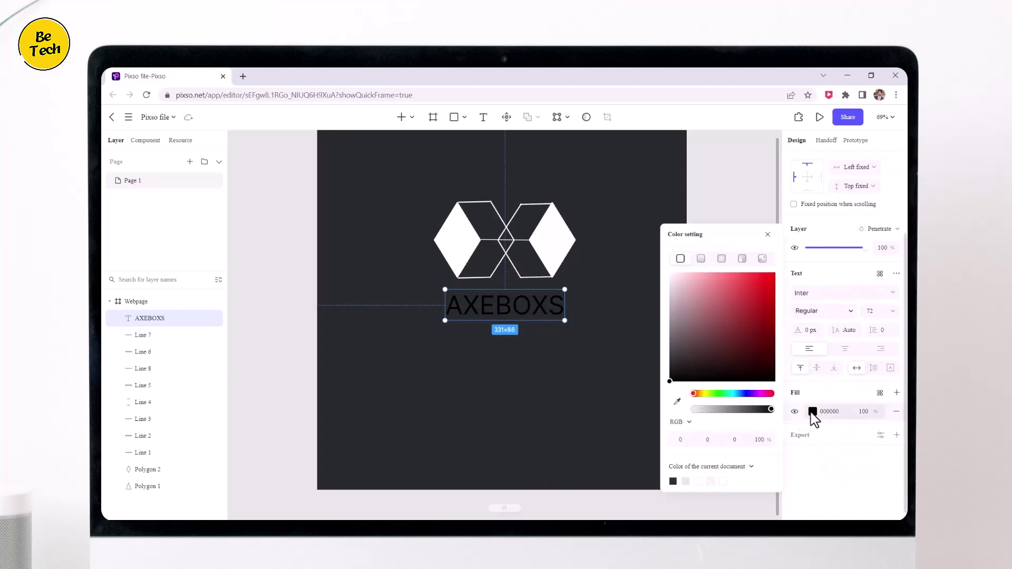
{"action": "left_click", "coordinate": [673, 252]}
Set the letters BOXS in the wordmark to Bold weight
{"action": "double_click", "coordinate": [496, 304]}
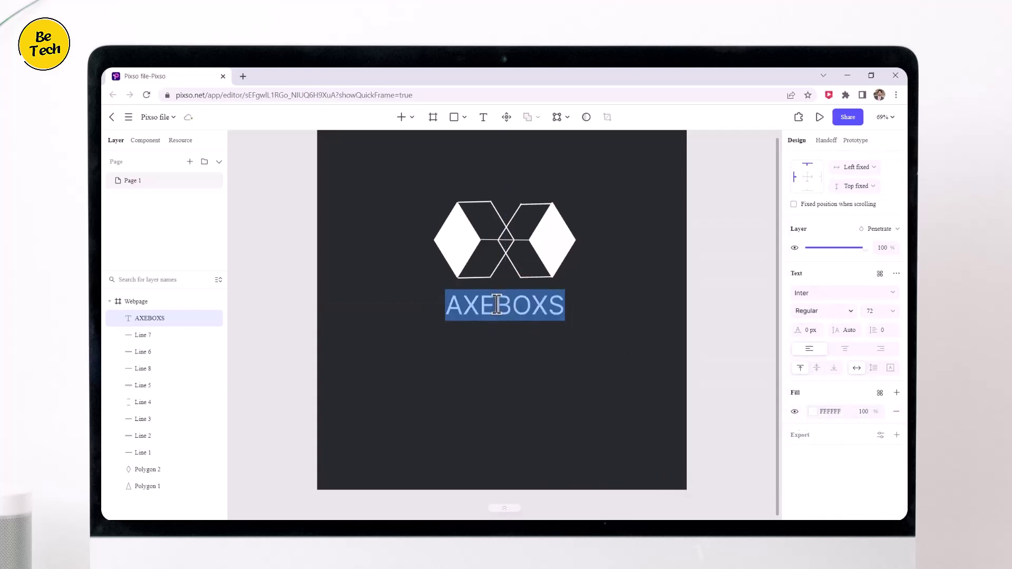
{"action": "left_click_drag", "start_coordinate": [496, 304], "coordinate": [577, 307]}
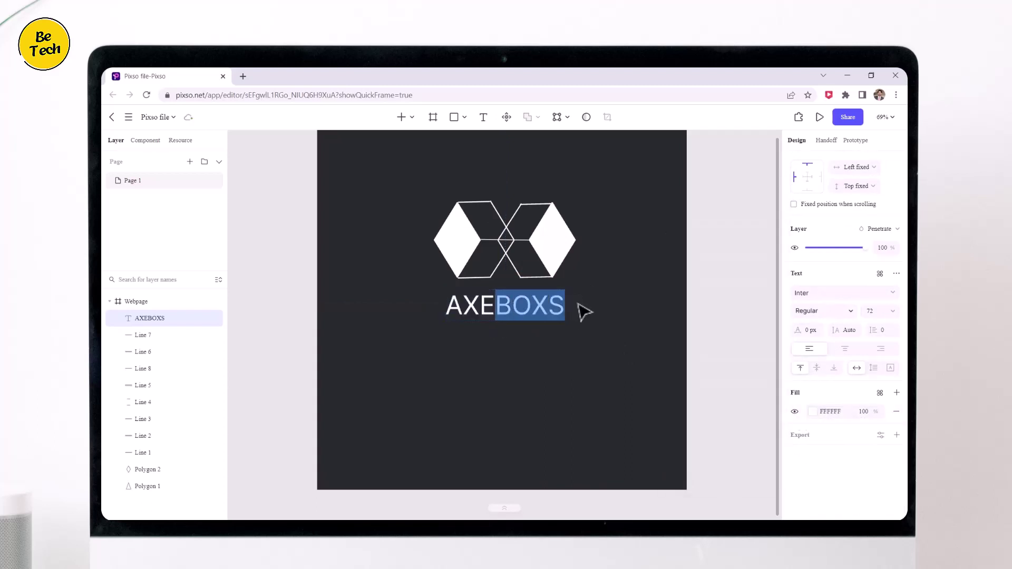
{"action": "left_click", "coordinate": [849, 311]}
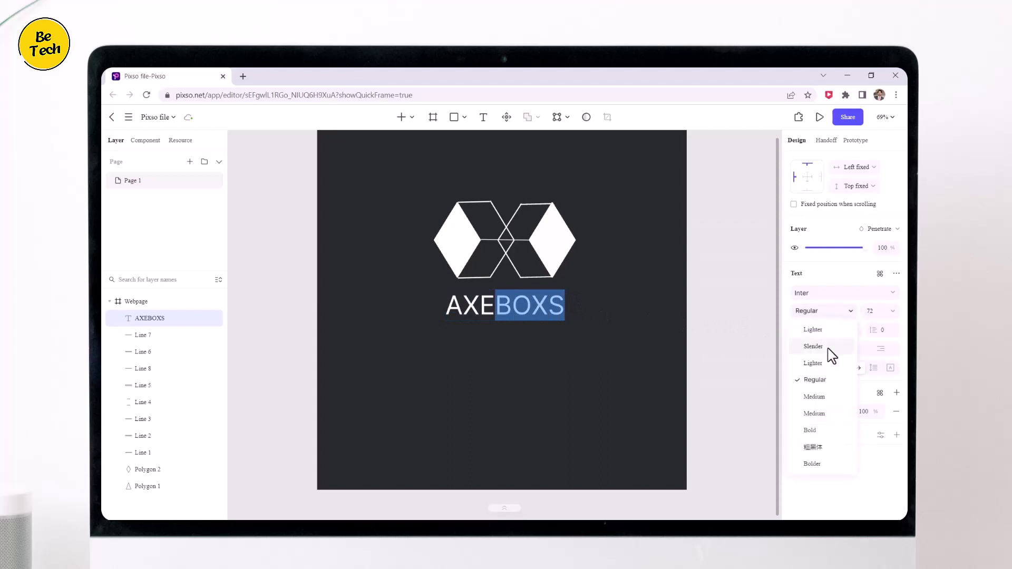
{"action": "left_click", "coordinate": [823, 431]}
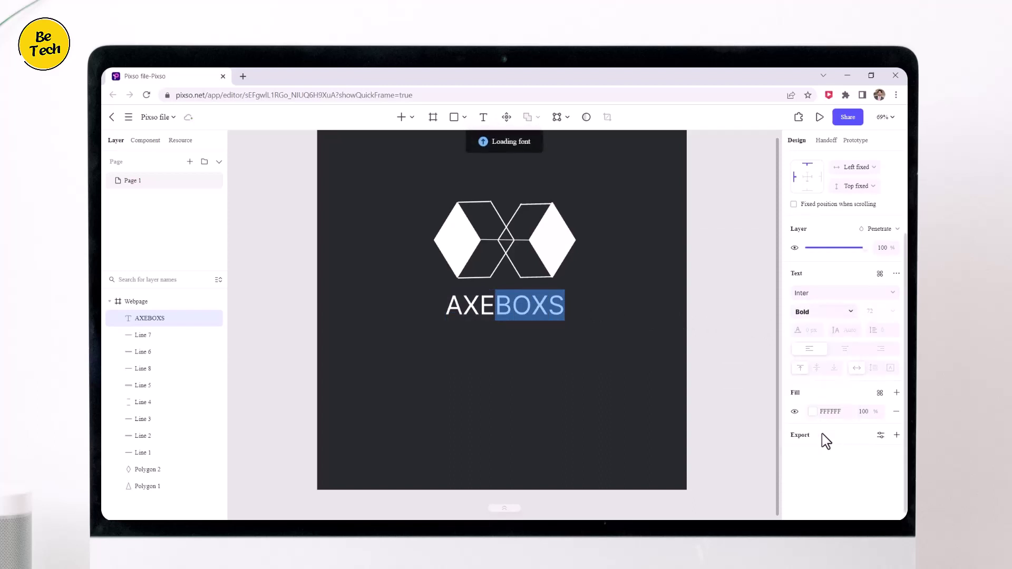
{"action": "left_click", "coordinate": [632, 348]}
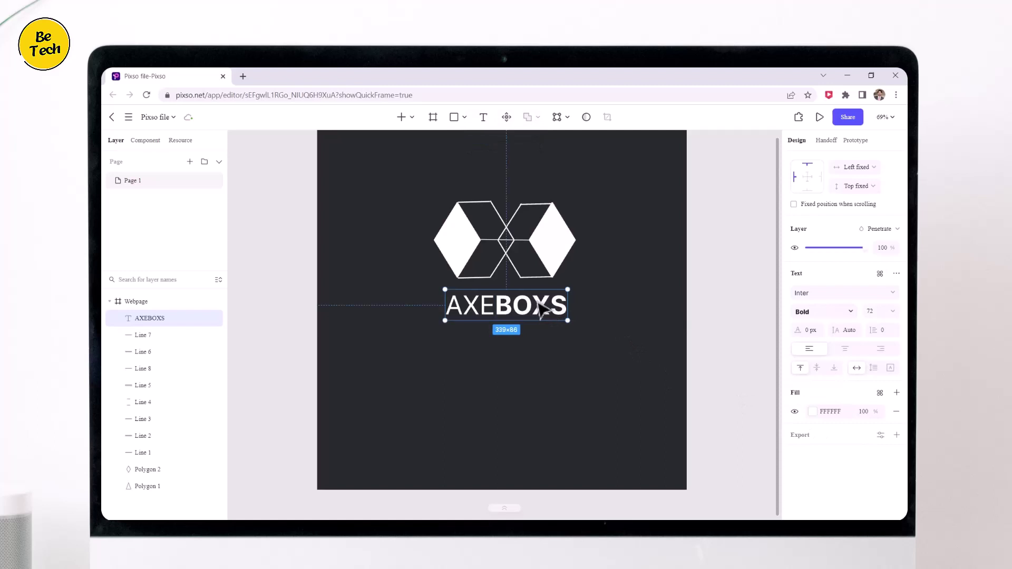
Add a 'DEVELOPERS' text line at size 36, centred under the AXEBOXS wordmark
{"action": "left_click", "coordinate": [484, 117]}
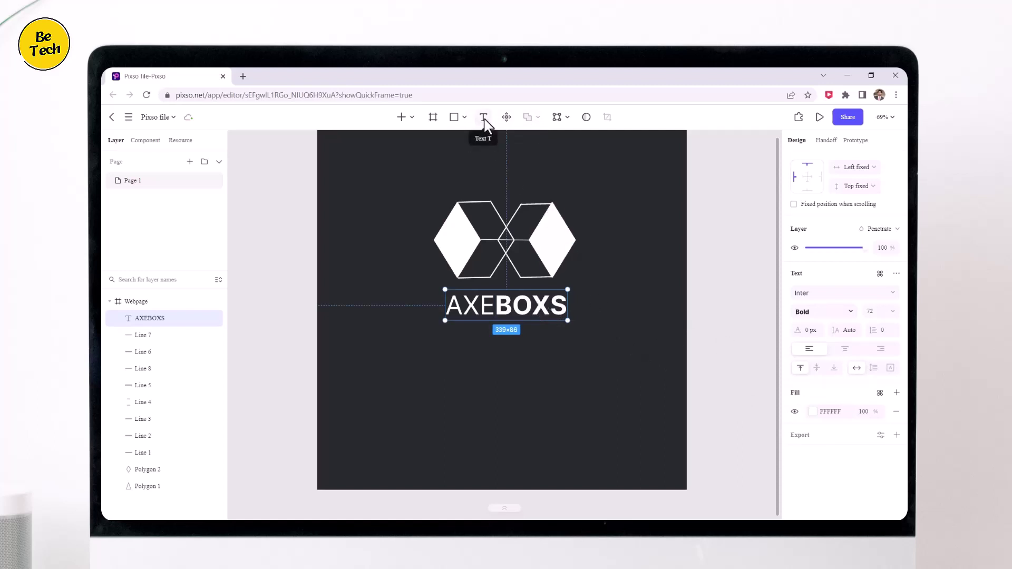
{"action": "left_click", "coordinate": [470, 334]}
{"action": "type", "text": "D"}
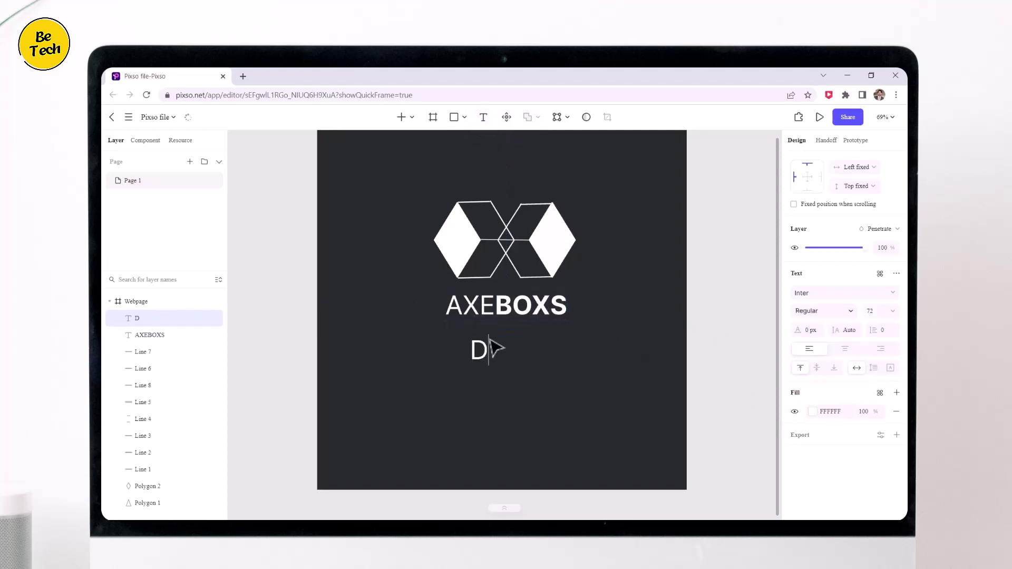
{"action": "type", "text": "EVELOPERS"}
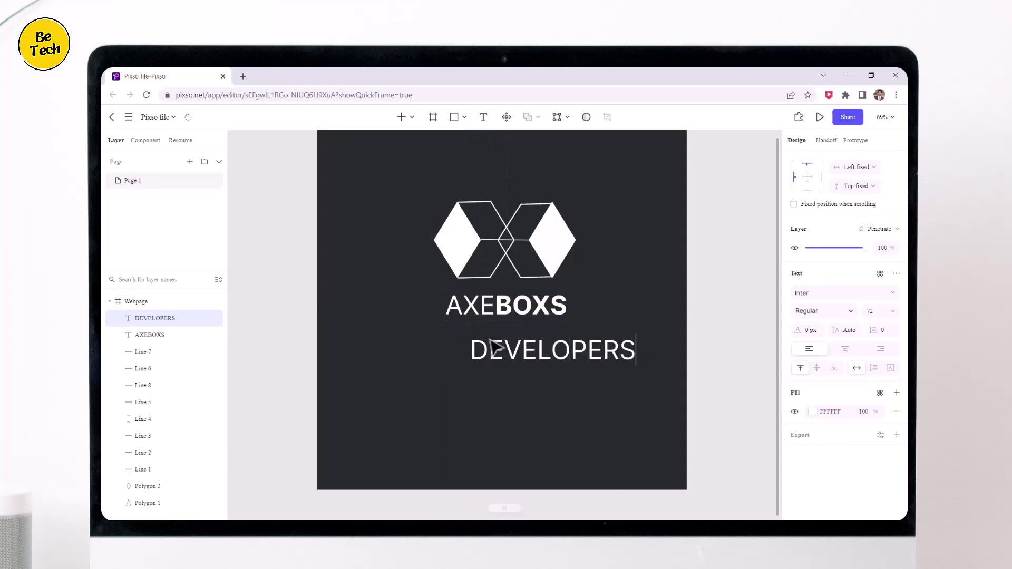
{"action": "left_click_drag", "start_coordinate": [553, 350], "coordinate": [513, 337]}
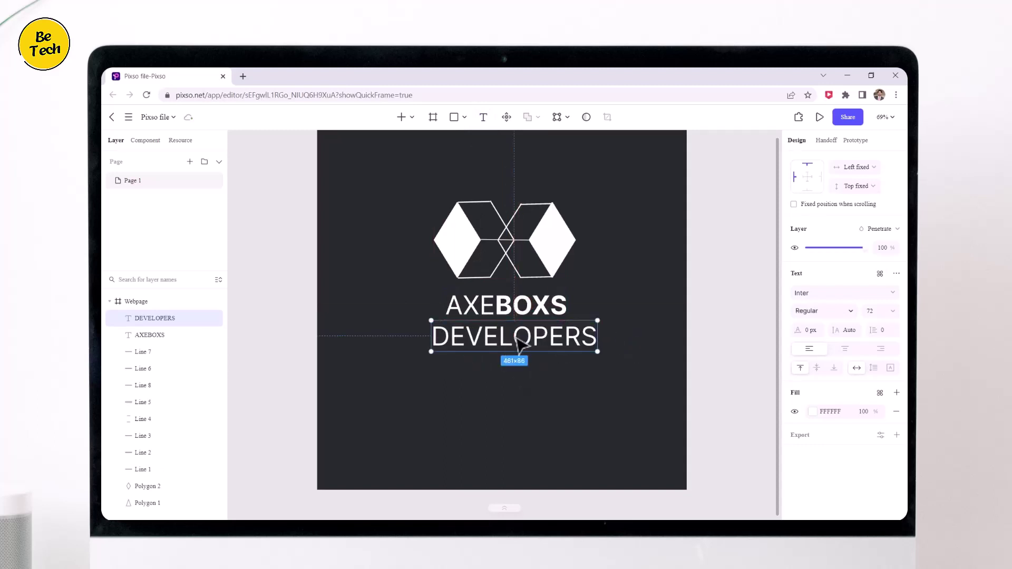
{"action": "left_click", "coordinate": [892, 311]}
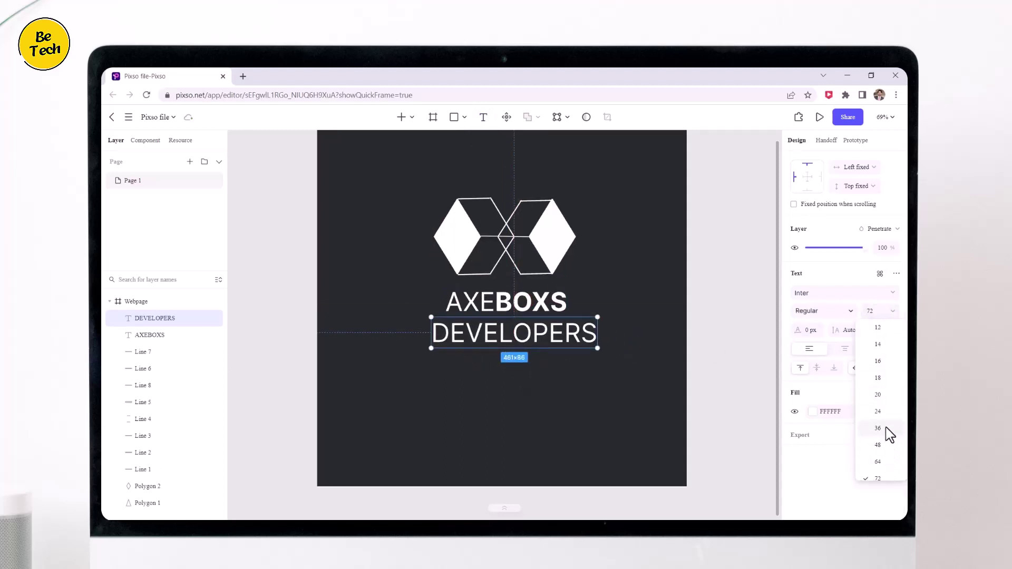
{"action": "left_click", "coordinate": [886, 432]}
{"action": "left_click_drag", "start_coordinate": [497, 334], "coordinate": [532, 337]}
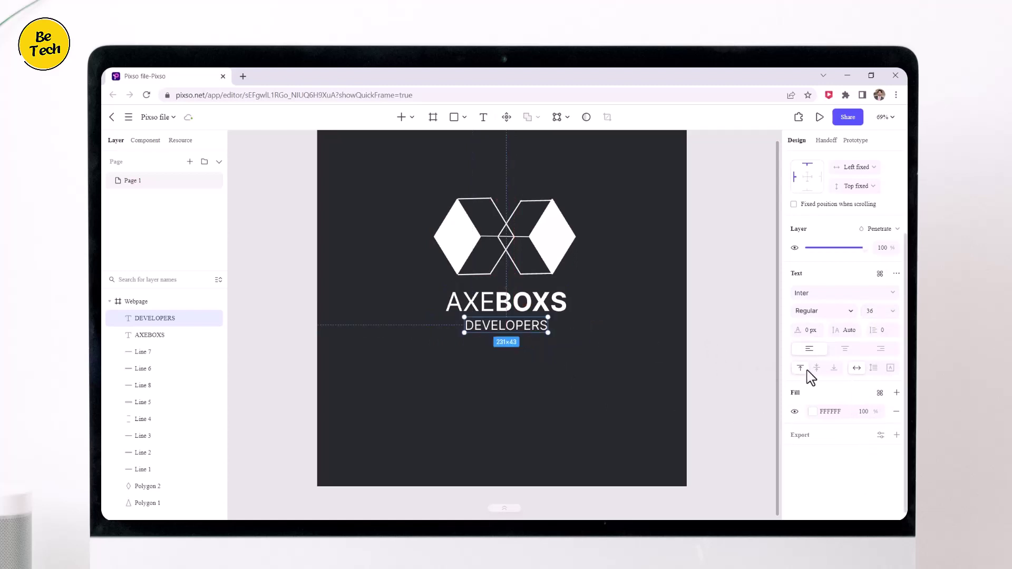
{"action": "left_click", "coordinate": [668, 306]}
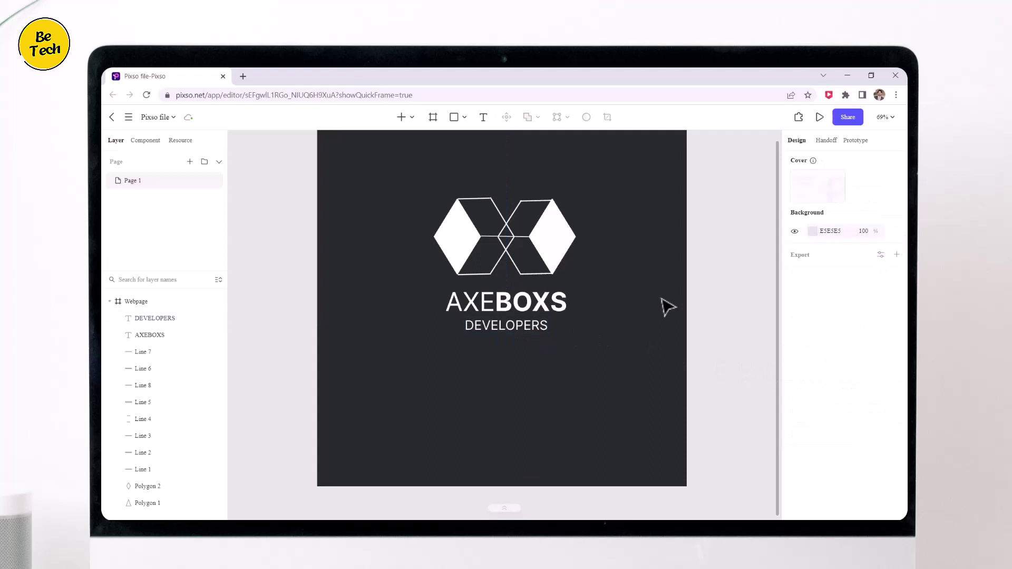
{"action": "scroll", "coordinate": [669, 307], "scroll_direction": "up", "scroll_amount": 3}
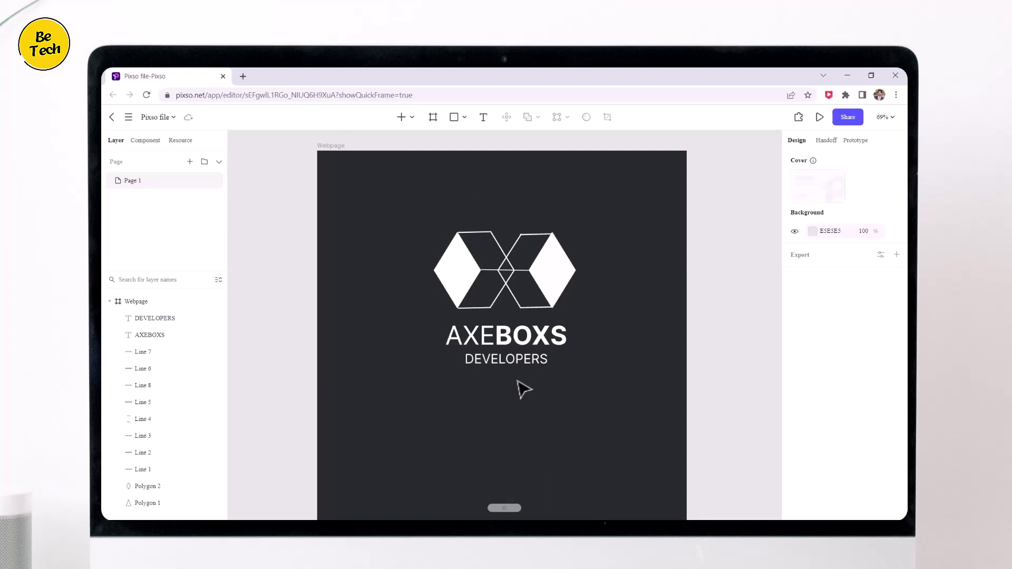
{"action": "left_click", "coordinate": [847, 116]}
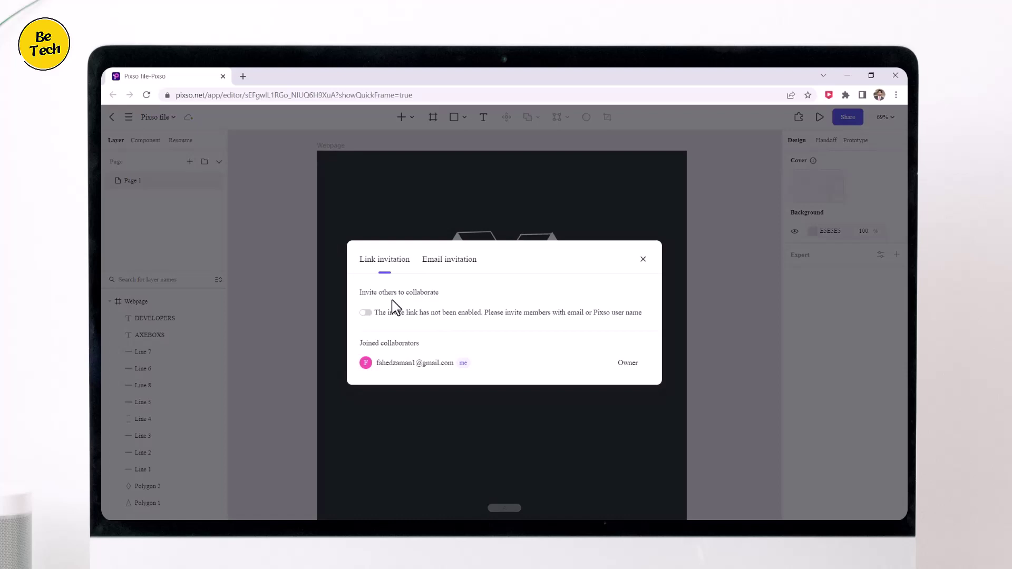
{"action": "left_click", "coordinate": [433, 261]}
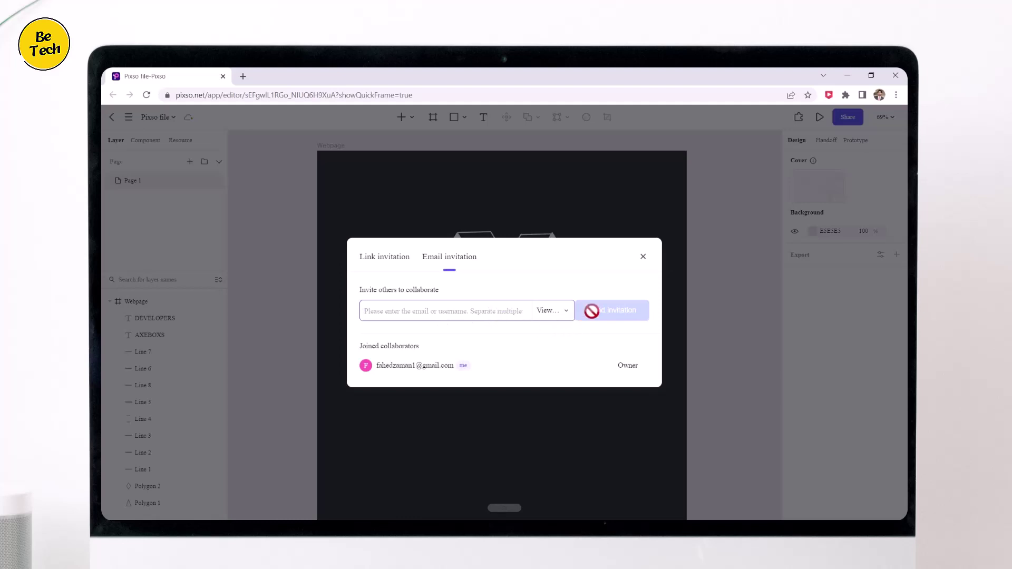
{"action": "left_click", "coordinate": [644, 259]}
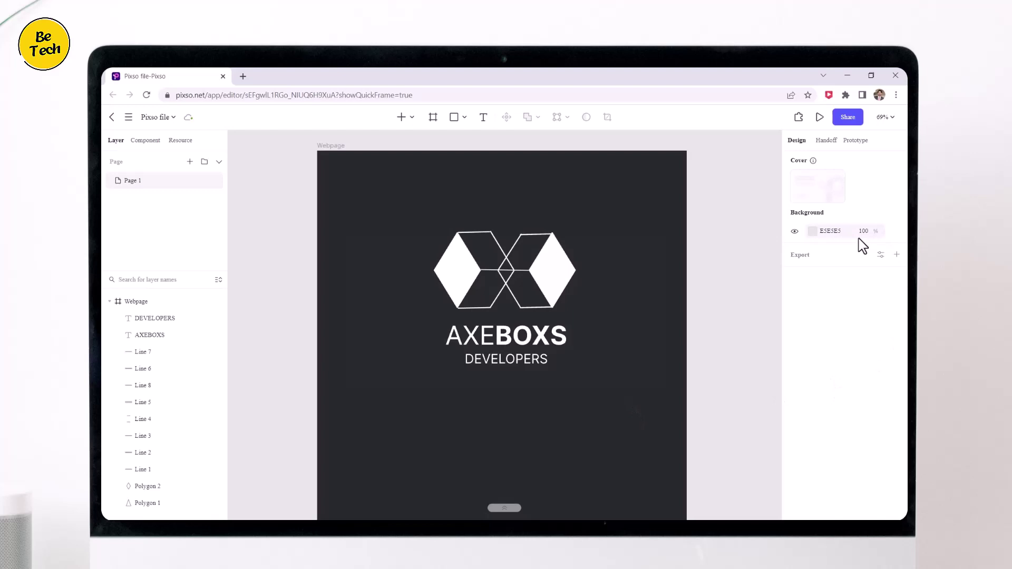
Export Page 1 as 'Page 1.png' and open the downloaded image
{"action": "left_click", "coordinate": [800, 256]}
{"action": "left_click", "coordinate": [879, 273]}
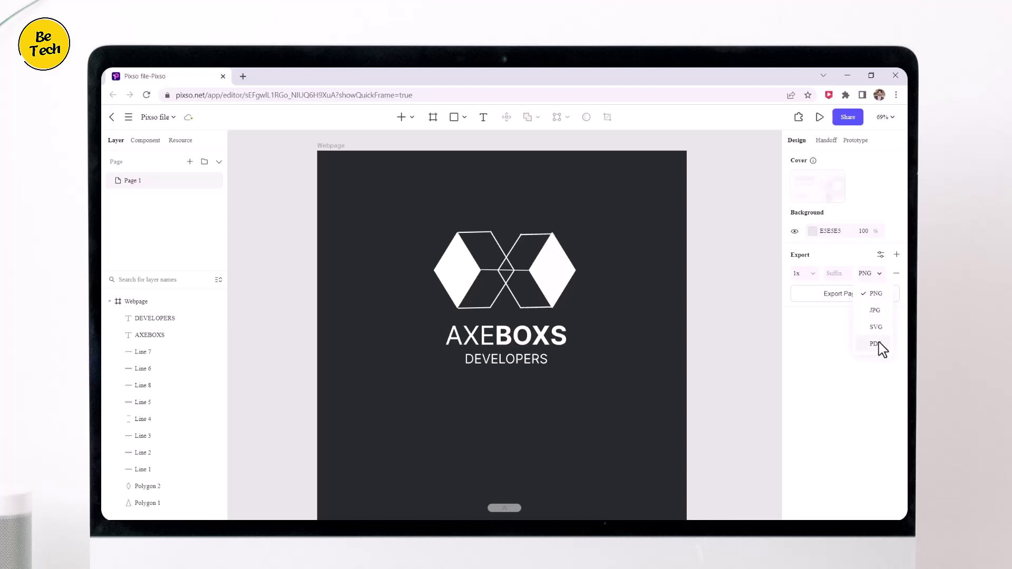
{"action": "left_click", "coordinate": [882, 297]}
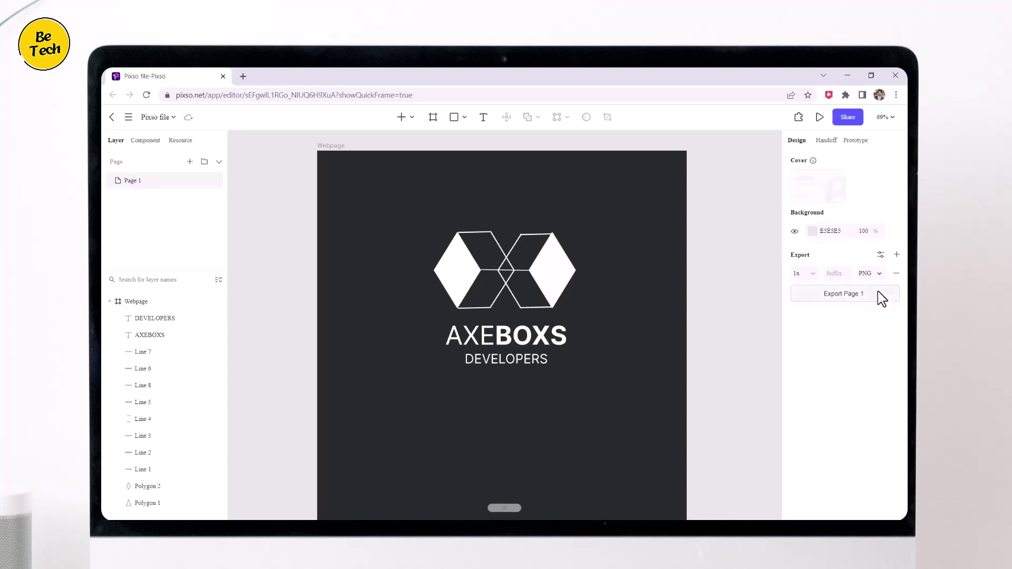
{"action": "left_click", "coordinate": [840, 298]}
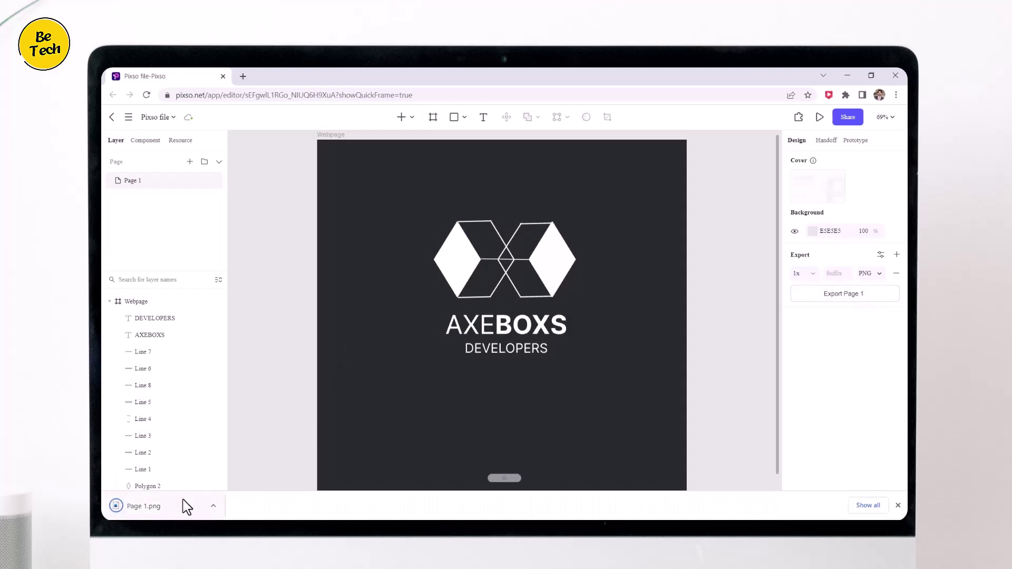
{"action": "left_click", "coordinate": [183, 509]}
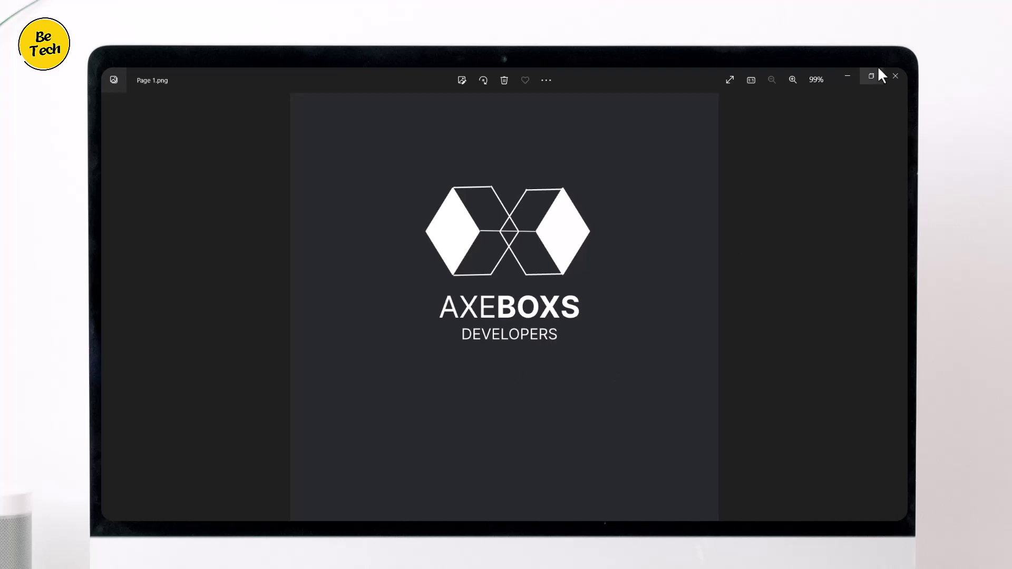
Close the Photos window showing the exported logo image
{"action": "left_click", "coordinate": [895, 76]}
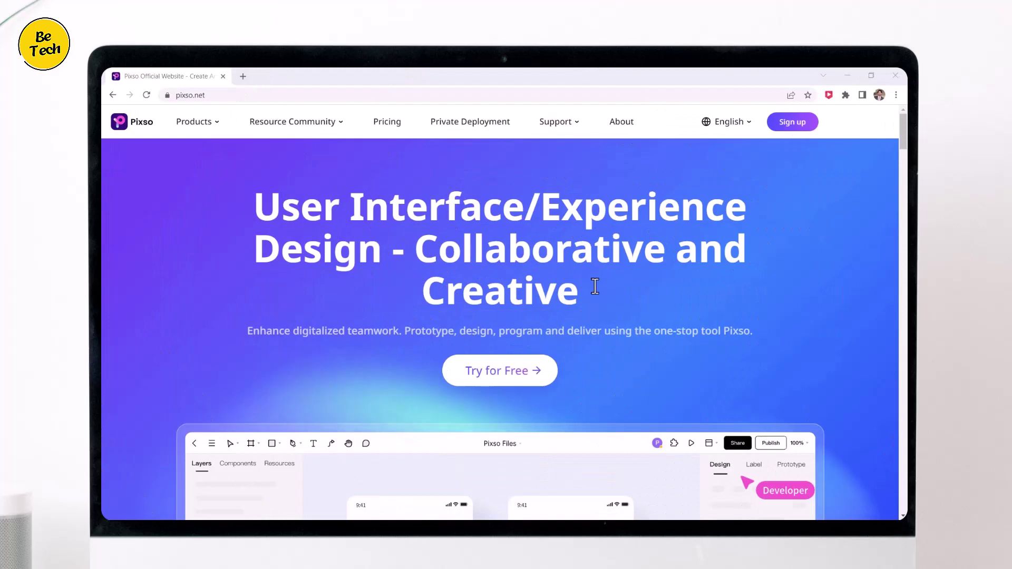
{"action": "scroll", "coordinate": [594, 286], "scroll_direction": "down", "scroll_amount": 3}
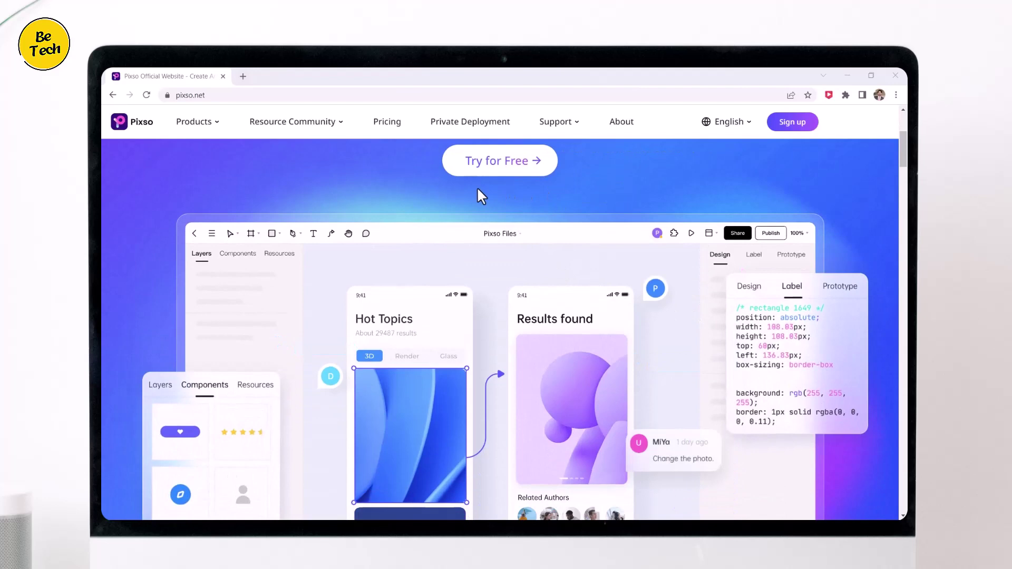
{"action": "scroll", "coordinate": [533, 188], "scroll_direction": "down", "scroll_amount": 1}
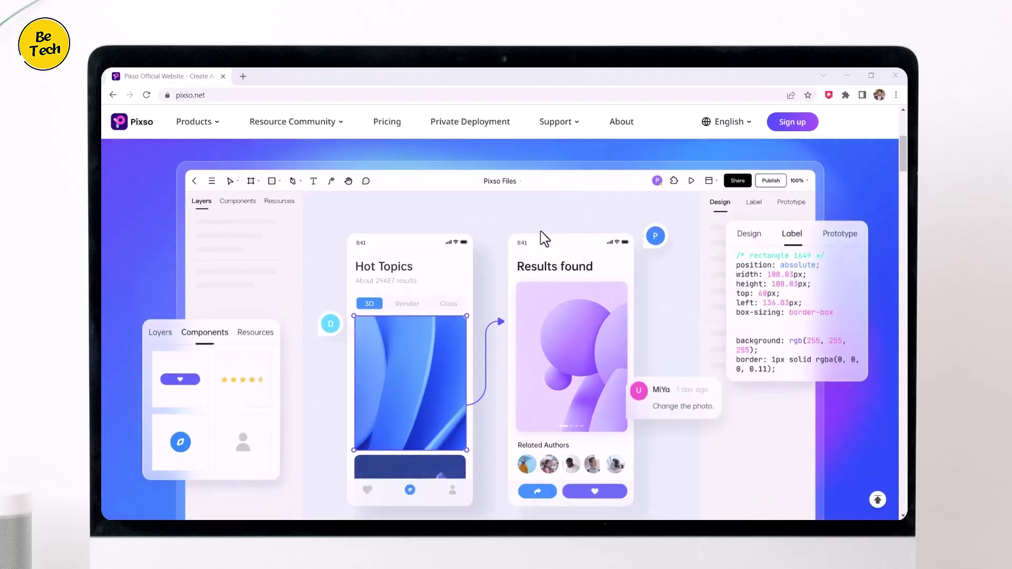
{"action": "scroll", "coordinate": [617, 273], "scroll_direction": "down", "scroll_amount": 2}
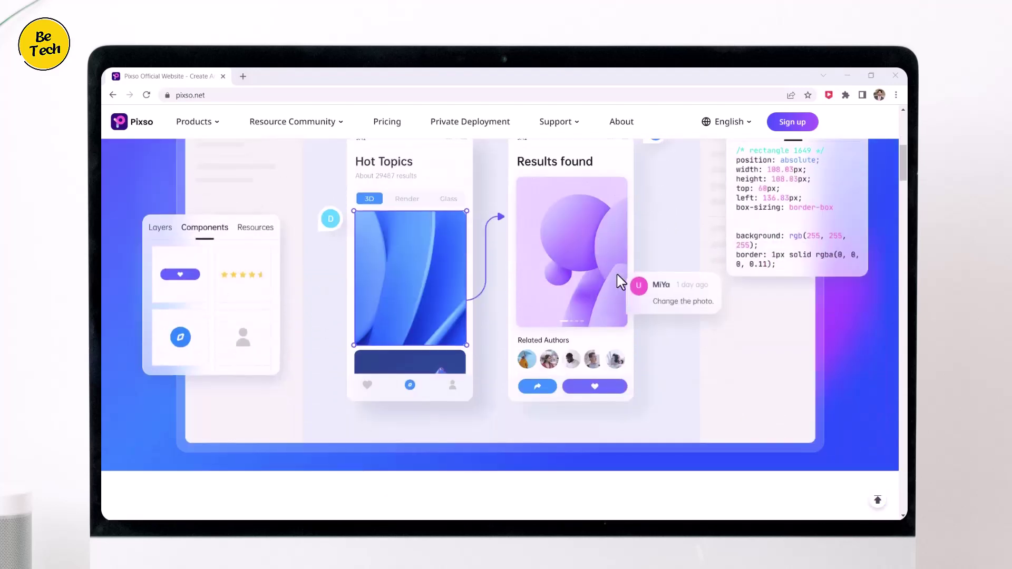
{"action": "scroll", "coordinate": [617, 273], "scroll_direction": "down", "scroll_amount": 2}
{"action": "scroll", "coordinate": [617, 272], "scroll_direction": "down", "scroll_amount": 4}
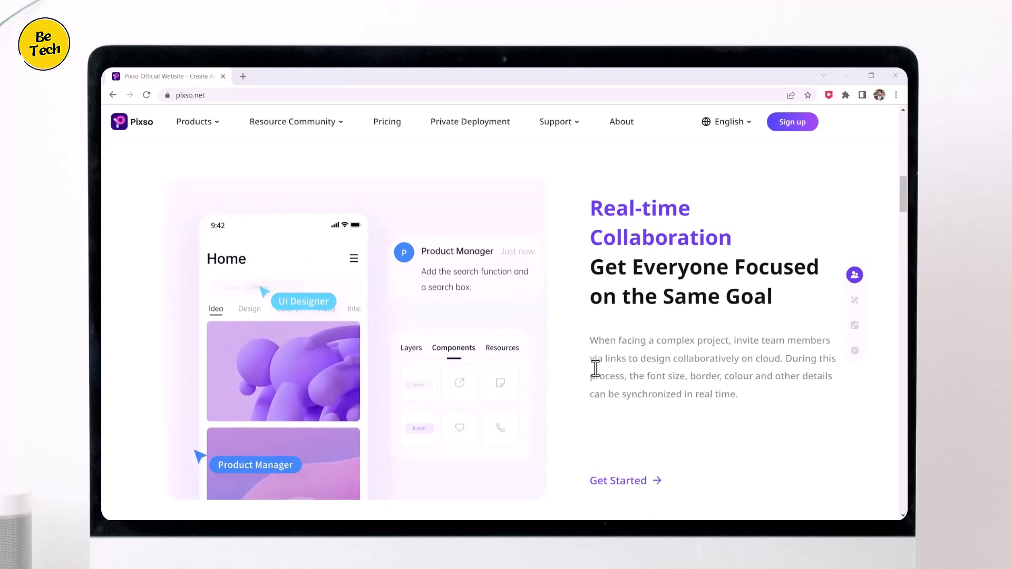
{"action": "scroll", "coordinate": [596, 373], "scroll_direction": "up", "scroll_amount": 5}
{"action": "scroll", "coordinate": [597, 370], "scroll_direction": "up", "scroll_amount": 5}
{"action": "scroll", "coordinate": [597, 371], "scroll_direction": "up", "scroll_amount": 3}
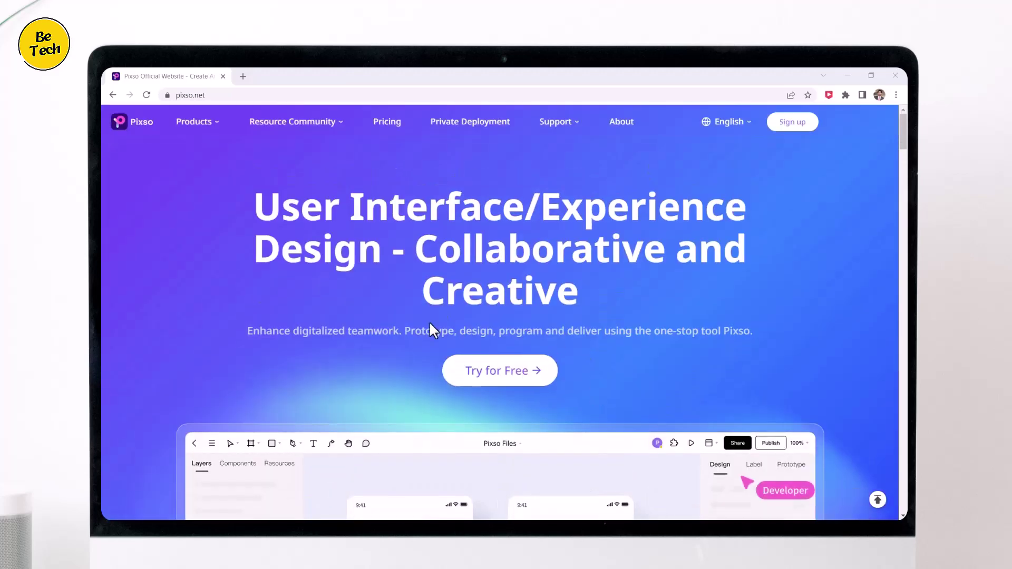